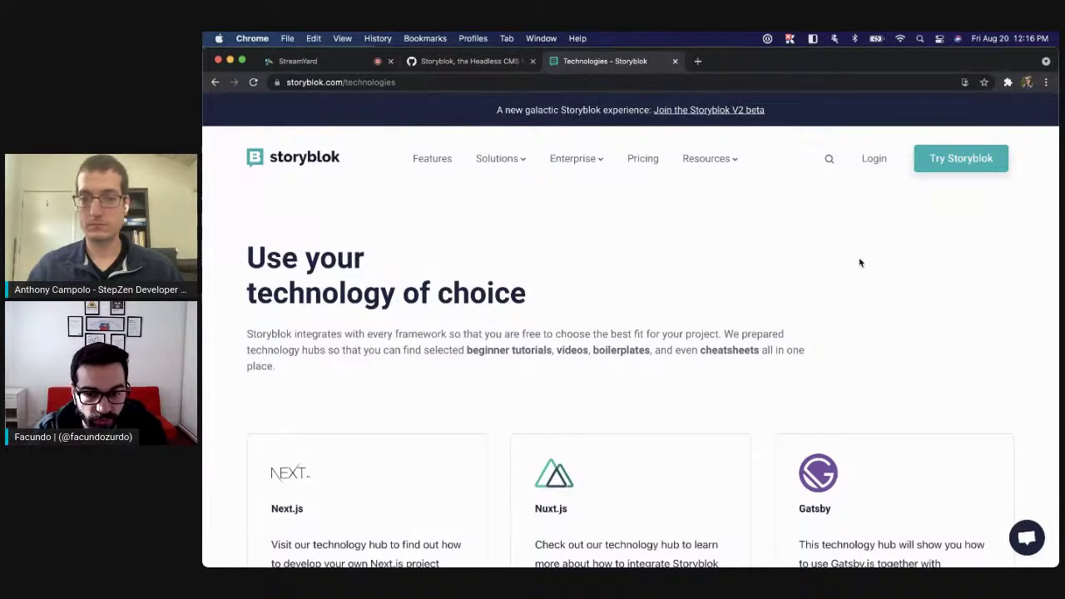
# - Open the Svelte tutorial from the list of technology guides
pyautogui.scroll(-10, 860, 263)
pyautogui.scroll(-3, 861, 263)
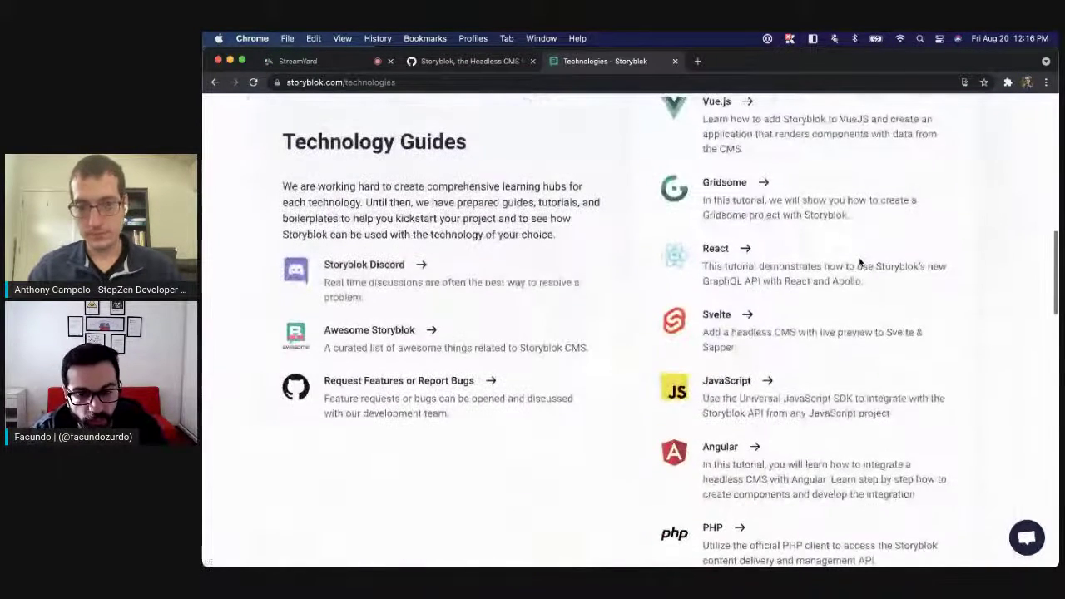
pyautogui.click(721, 314)
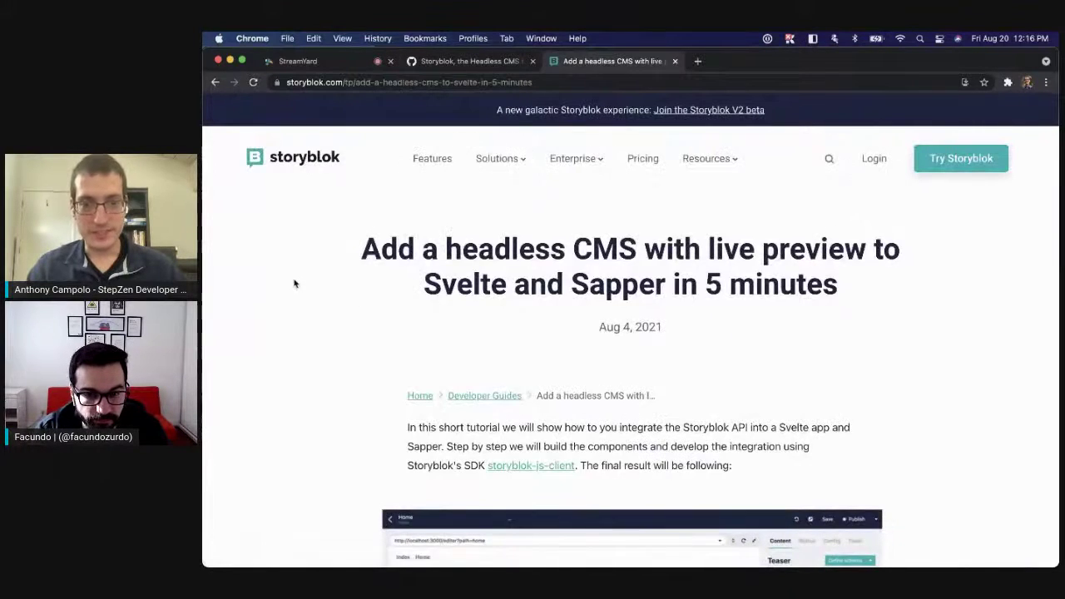
# - Read through the Svelte and Sapper tutorial, covering its introduction, requirements, project setup commands and the code for the layout and Nav.svelte component
pyautogui.scroll(-2, 283, 263)
pyautogui.scroll(-2, 283, 263)
pyautogui.scroll(2, 299, 316)
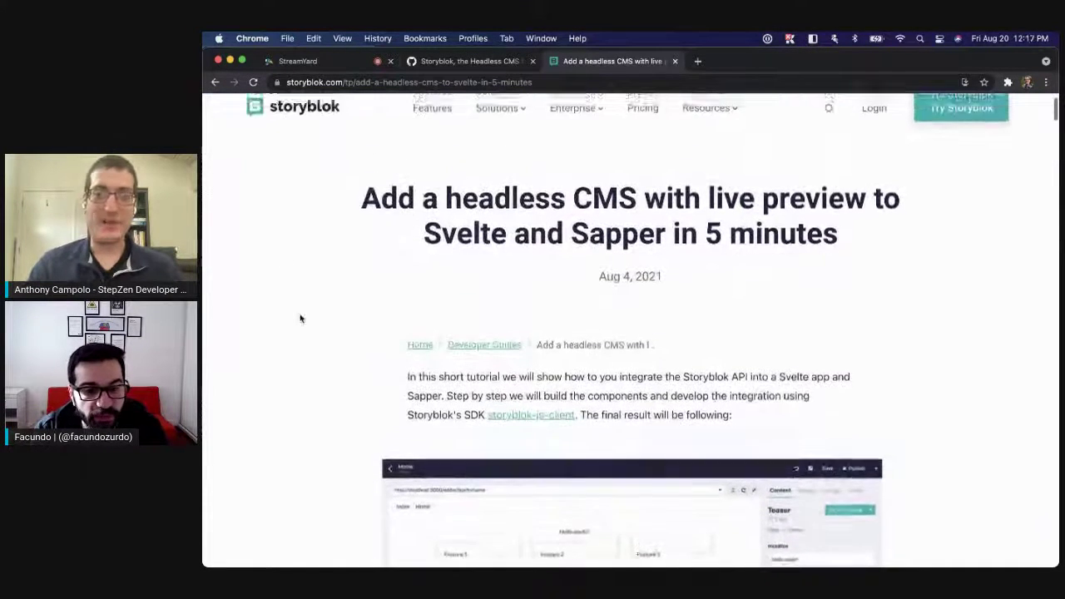
pyautogui.scroll(-2, 300, 316)
pyautogui.scroll(1, 363, 303)
pyautogui.doubleClick(617, 190)
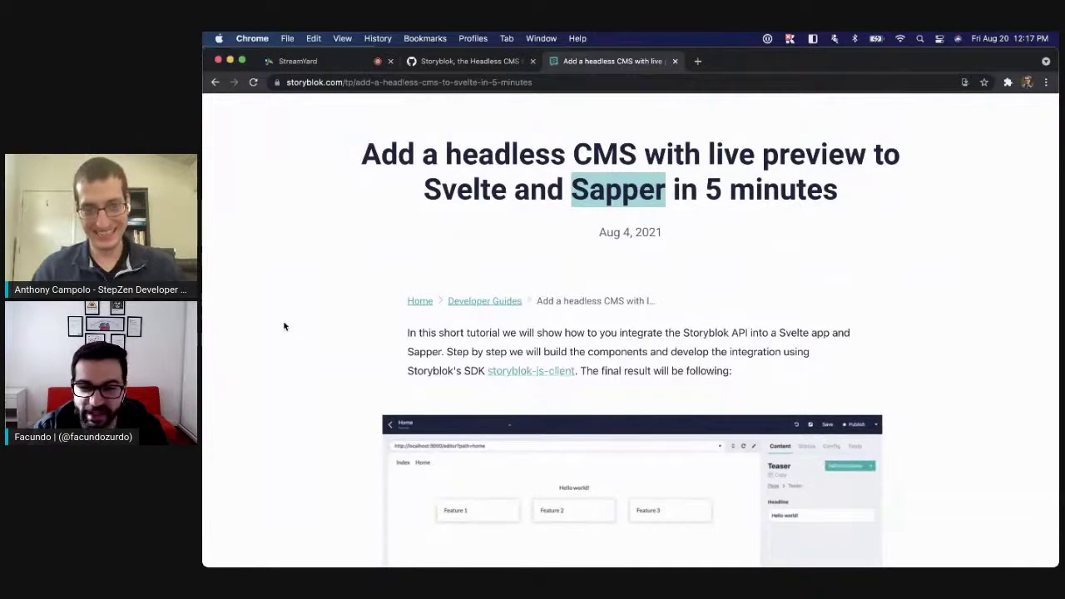
pyautogui.scroll(-3, 283, 326)
pyautogui.scroll(-8, 283, 326)
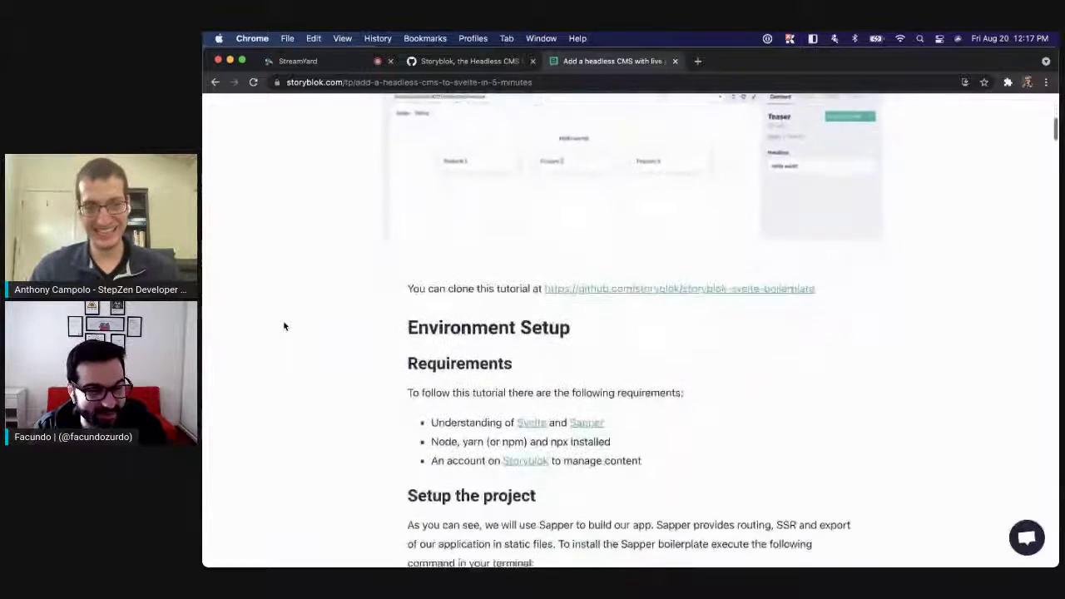
pyautogui.scroll(-3, 283, 326)
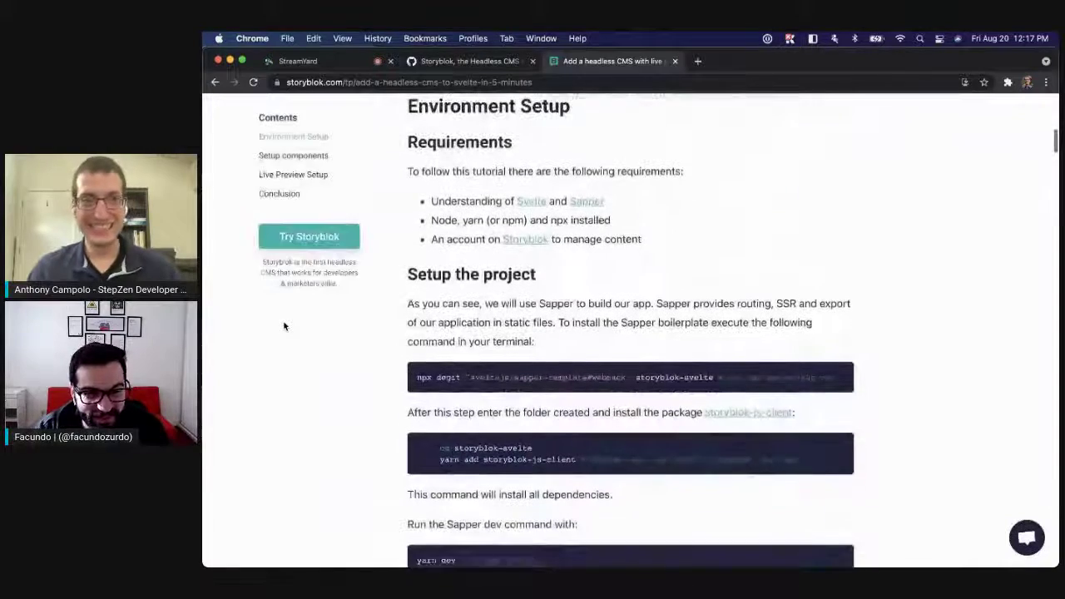
pyautogui.scroll(-5, 921, 294)
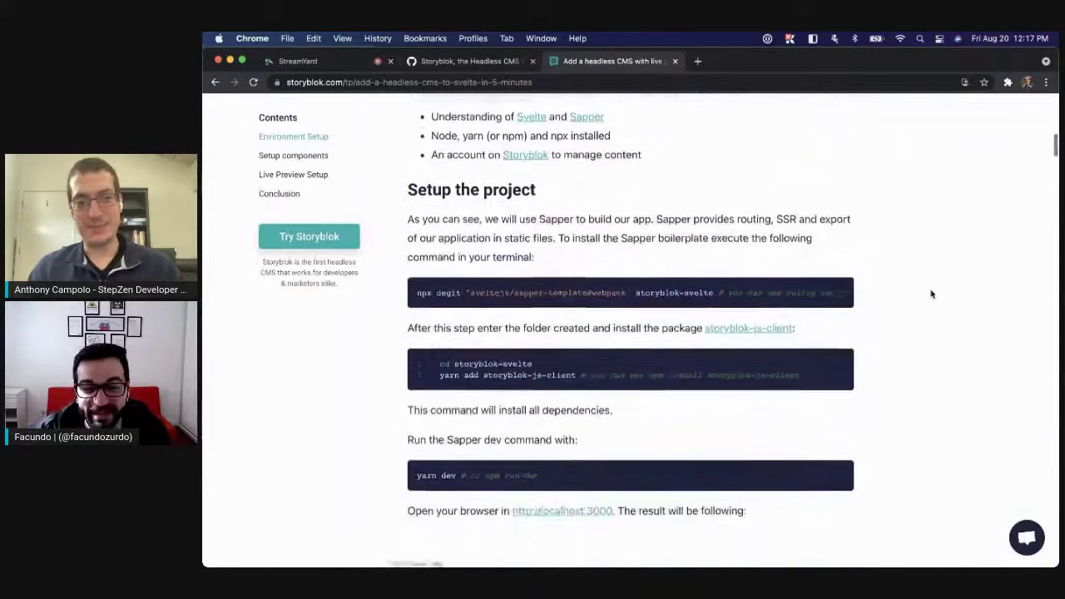
pyautogui.scroll(-10, 931, 294)
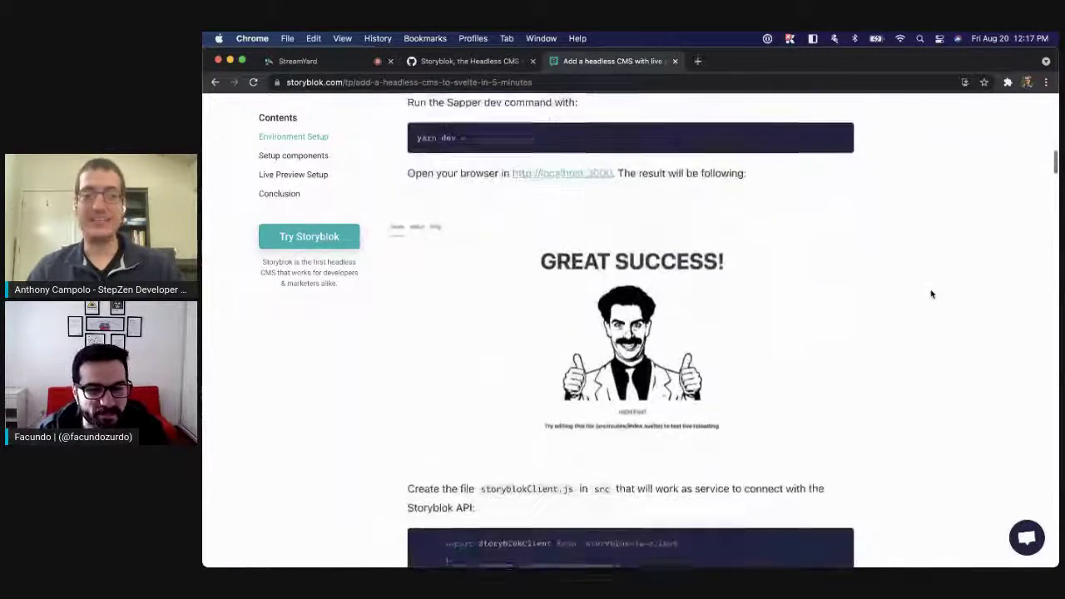
pyautogui.scroll(-10, 931, 293)
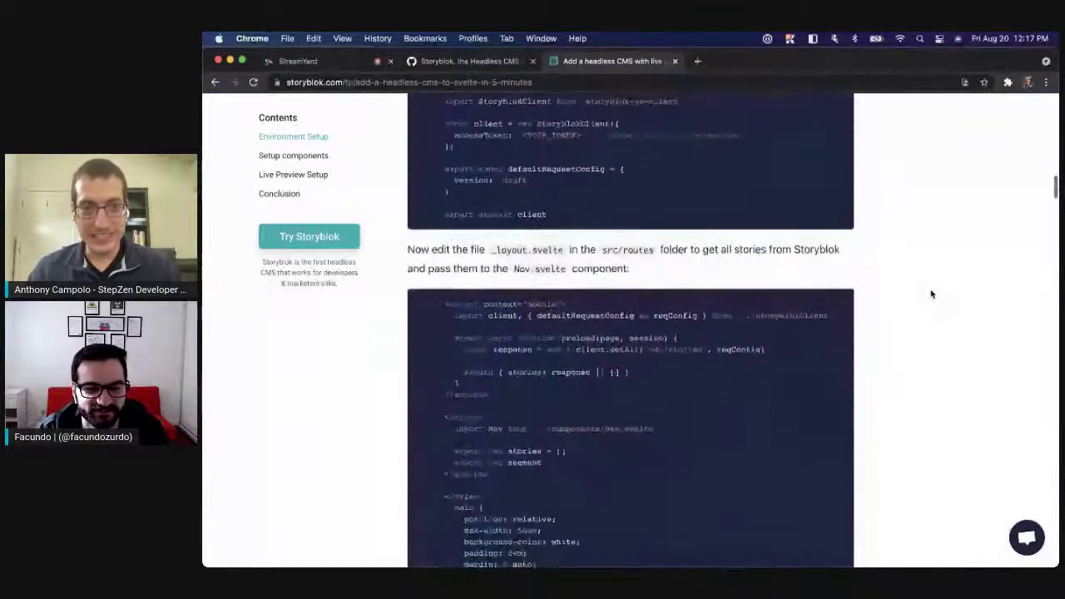
pyautogui.scroll(-9, 931, 294)
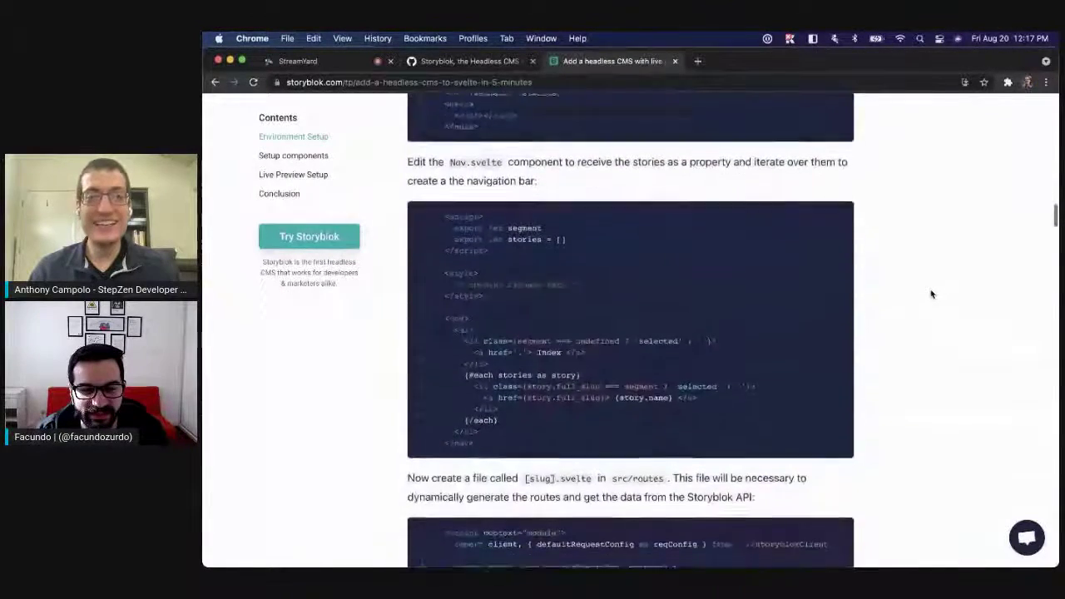
pyautogui.scroll(20, 931, 294)
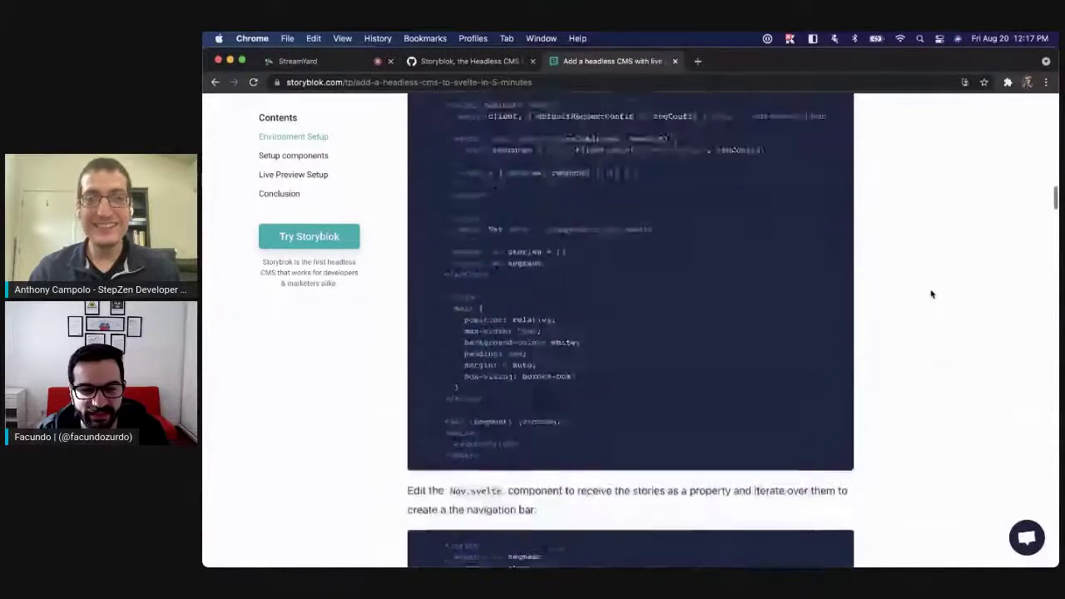
pyautogui.scroll(17, 931, 294)
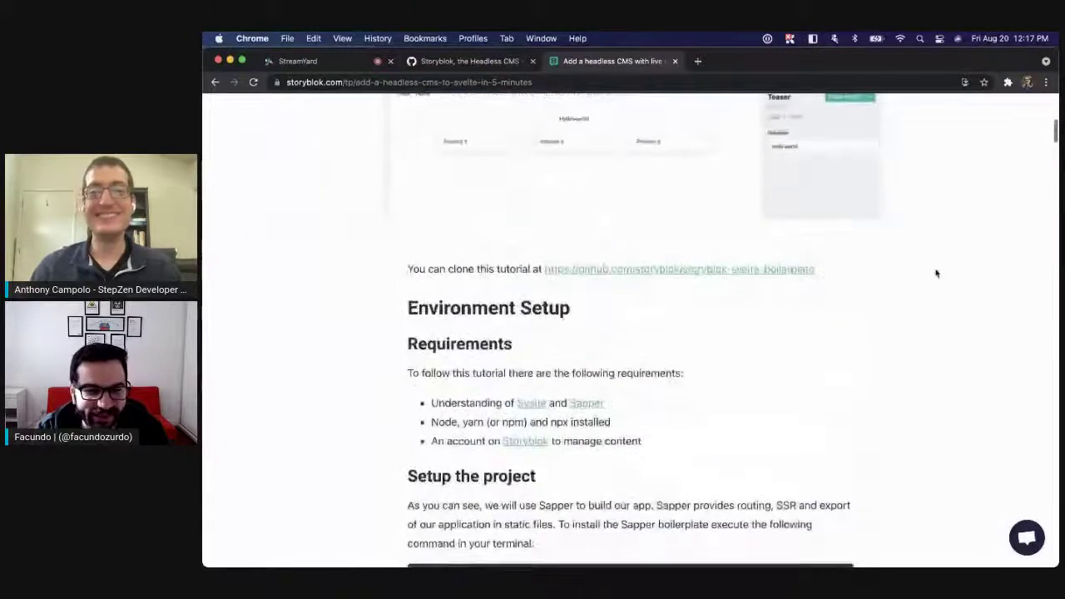
pyautogui.scroll(6, 944, 245)
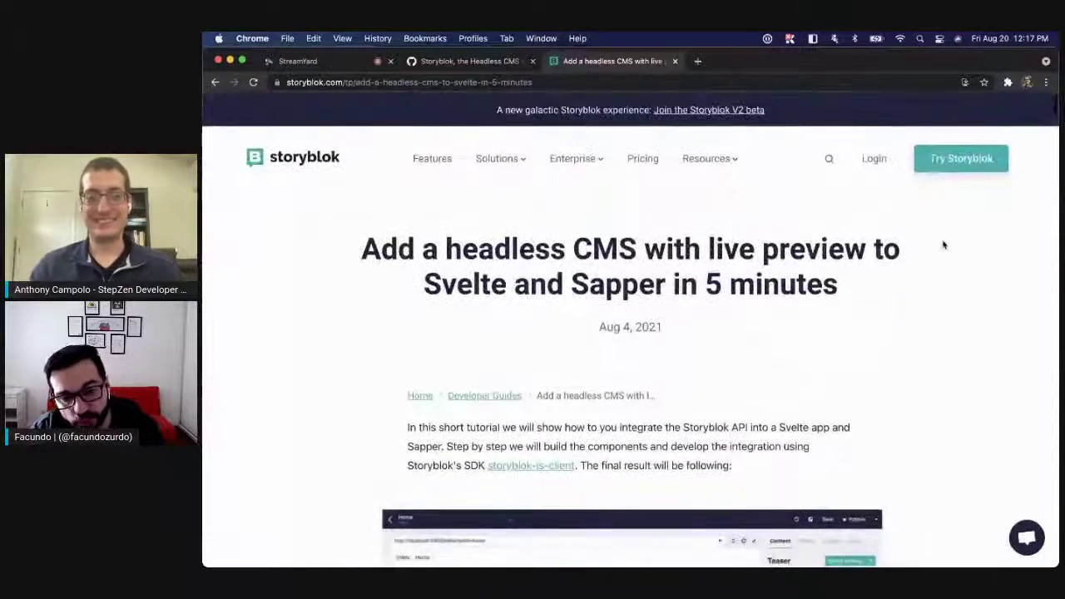
# - Return to the technologies overview and log in to Storyblok
pyautogui.press('super+bracketleft')
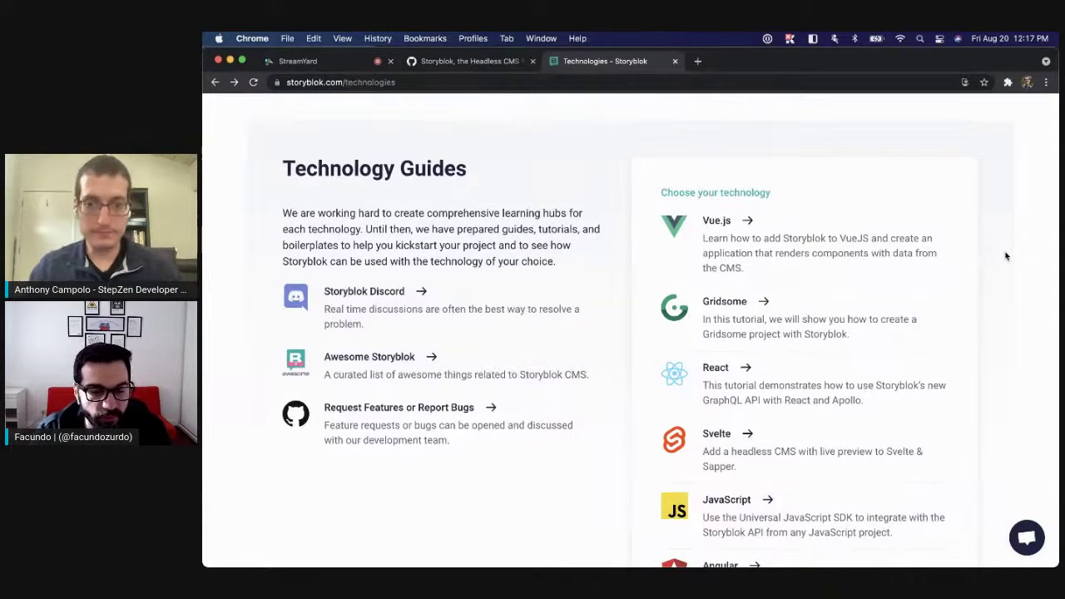
pyautogui.scroll(10, 1005, 256)
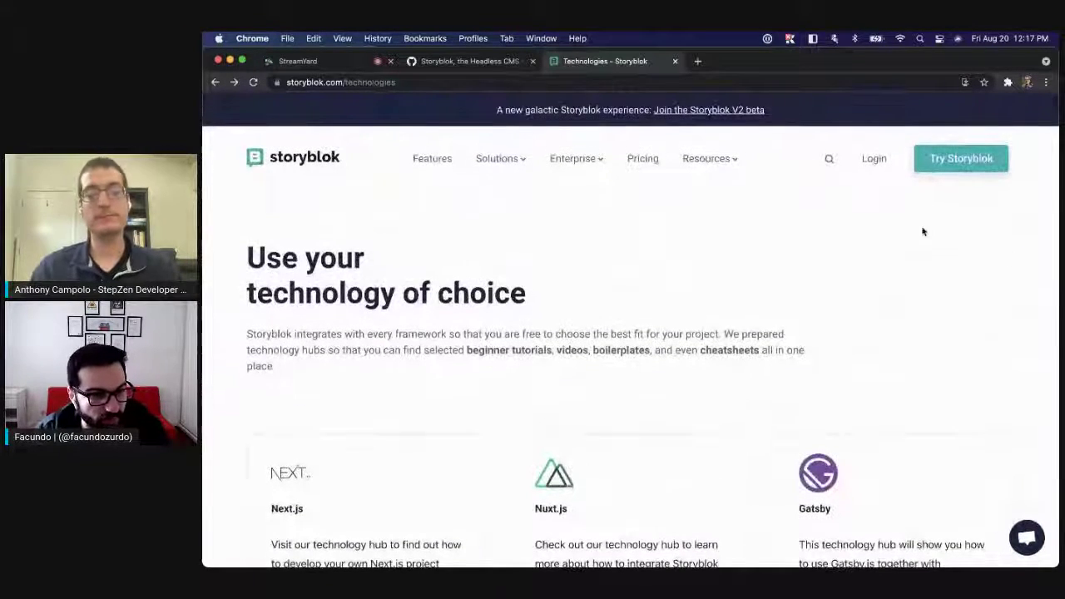
pyautogui.click(875, 162)
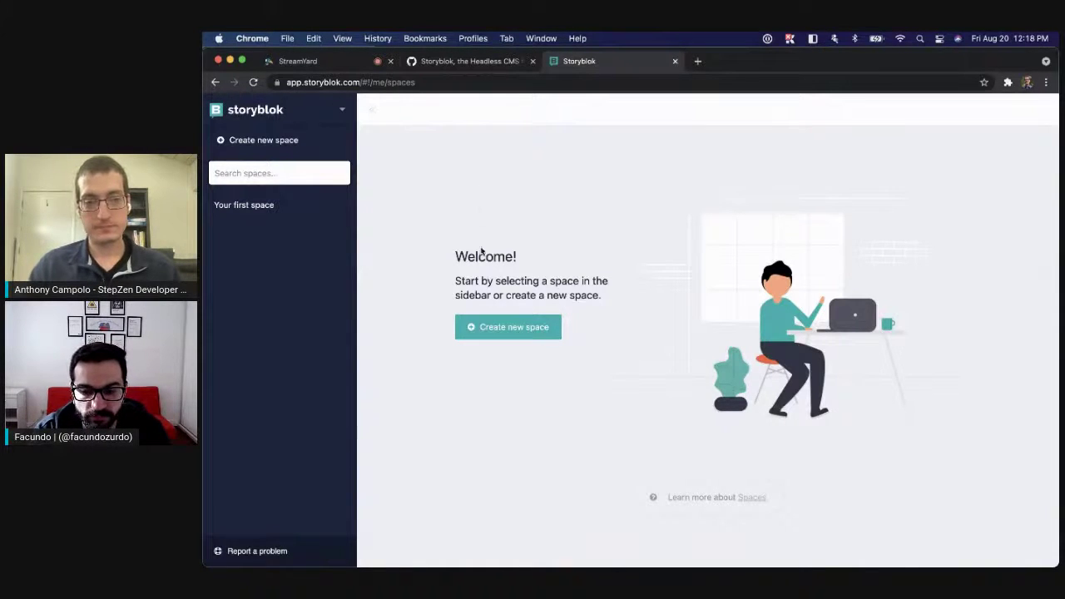
# - Create a new space named "this-is-a-test-space"
pyautogui.click(497, 330)
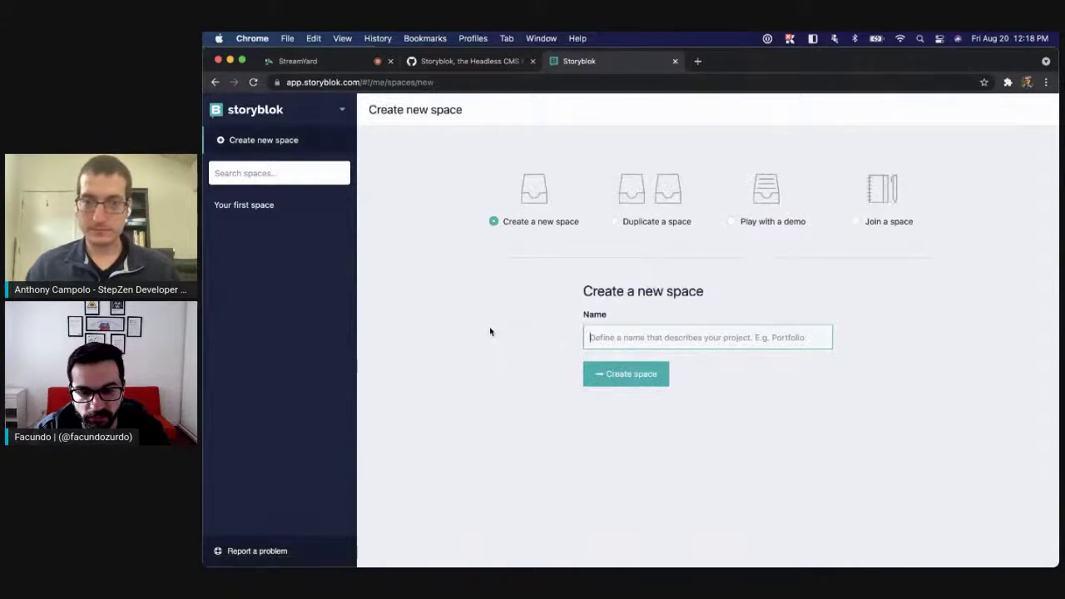
pyautogui.write('th')
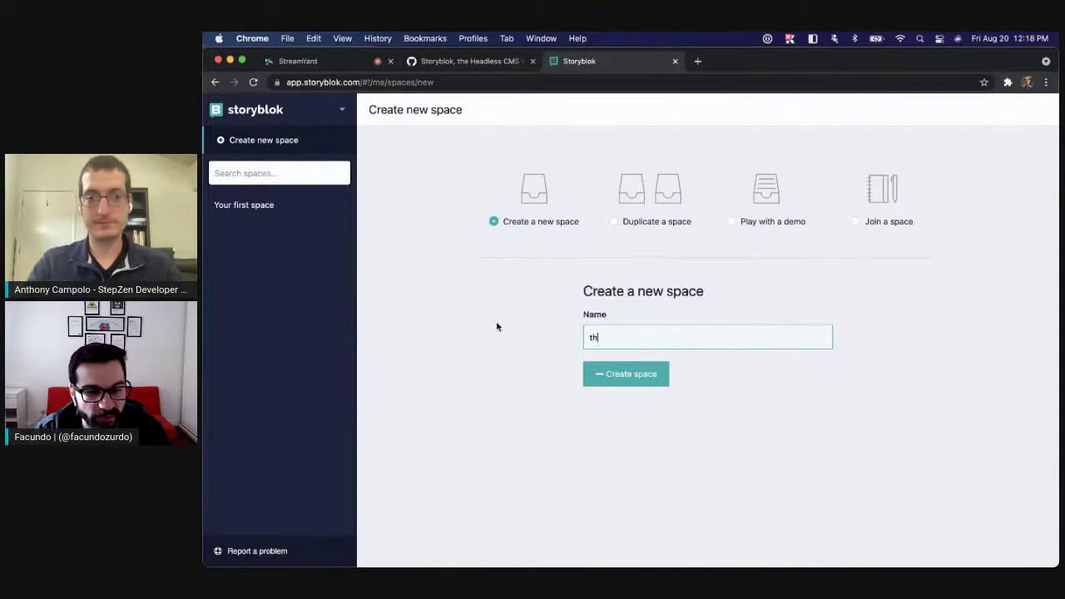
pyautogui.write('is-is-a-test')
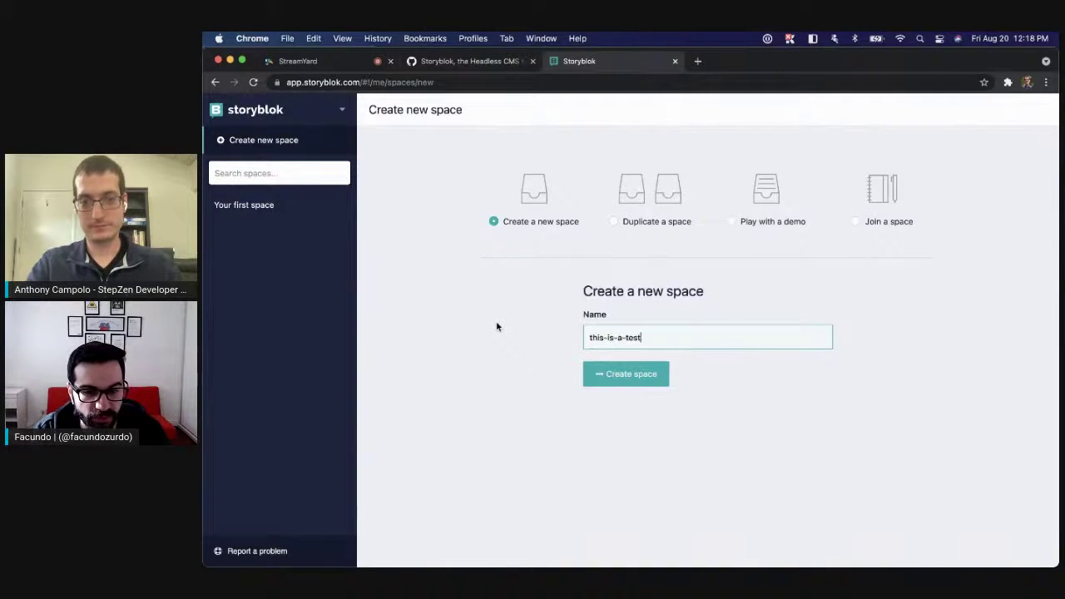
pyautogui.write('-space')
pyautogui.click(627, 382)
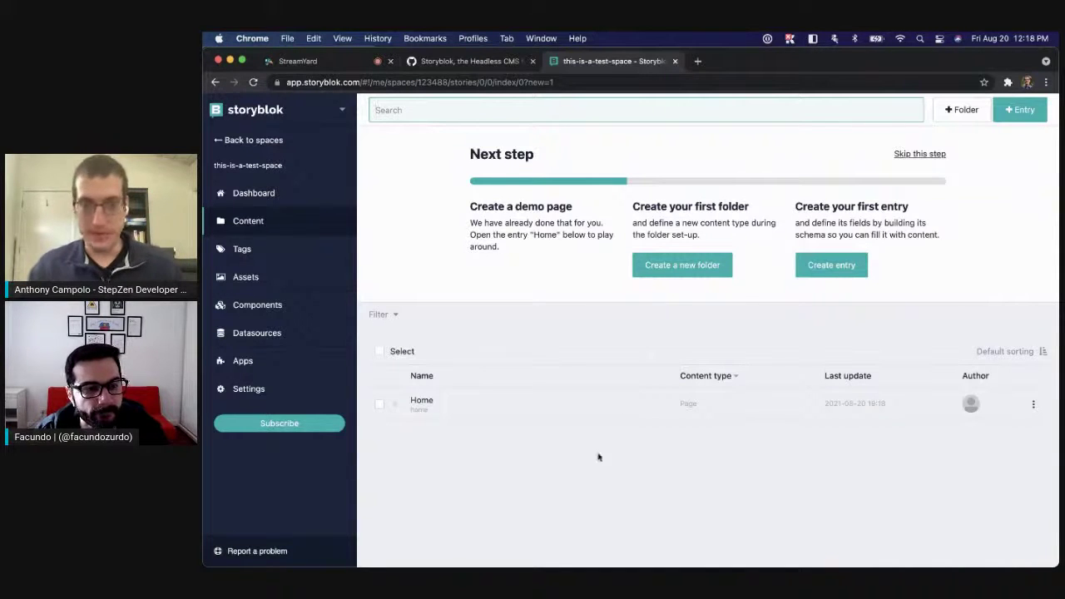
# - Create a content folder named "this is a test folder" with no parent and no default content type
pyautogui.click(689, 266)
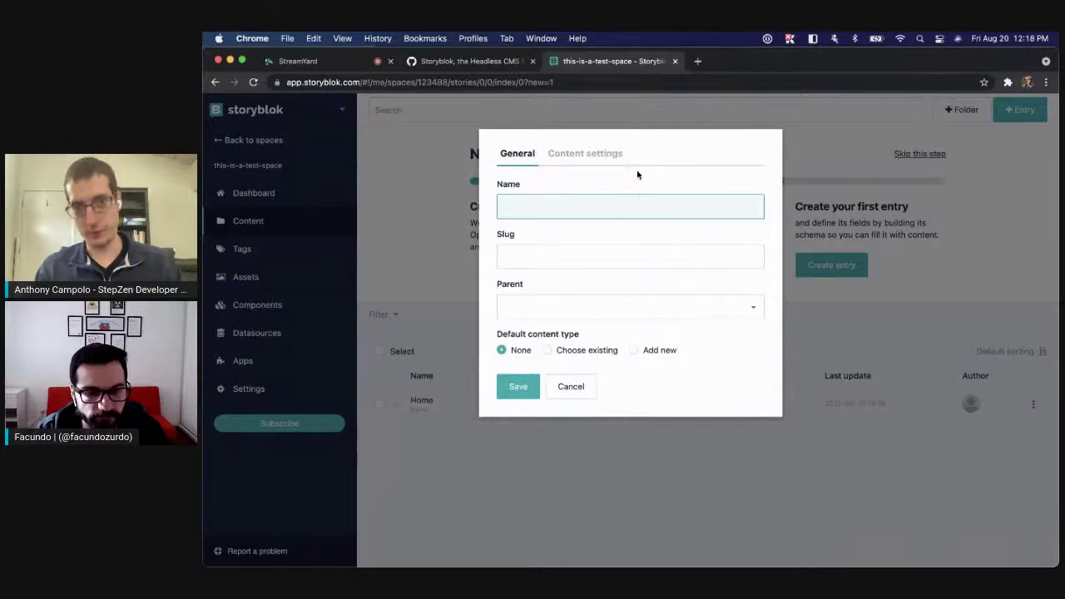
pyautogui.write('this-')
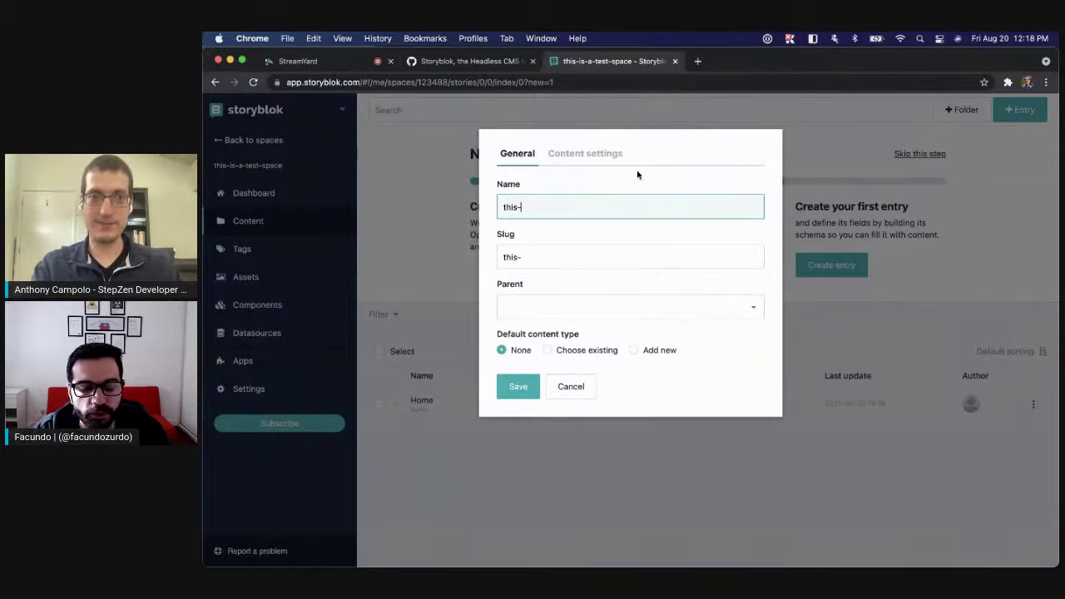
pyautogui.write('is a test f')
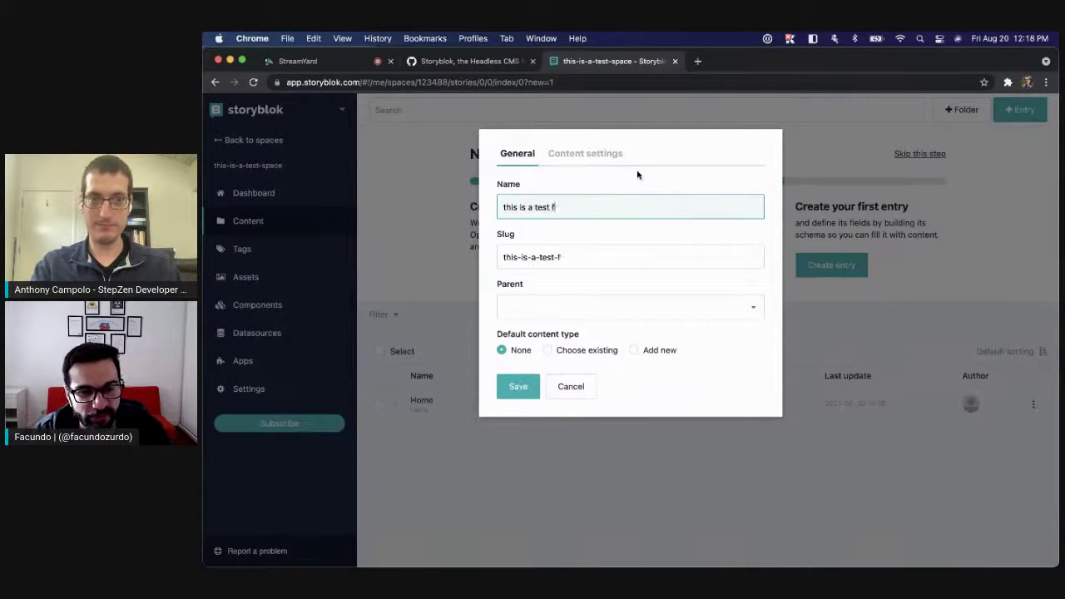
pyautogui.write('older')
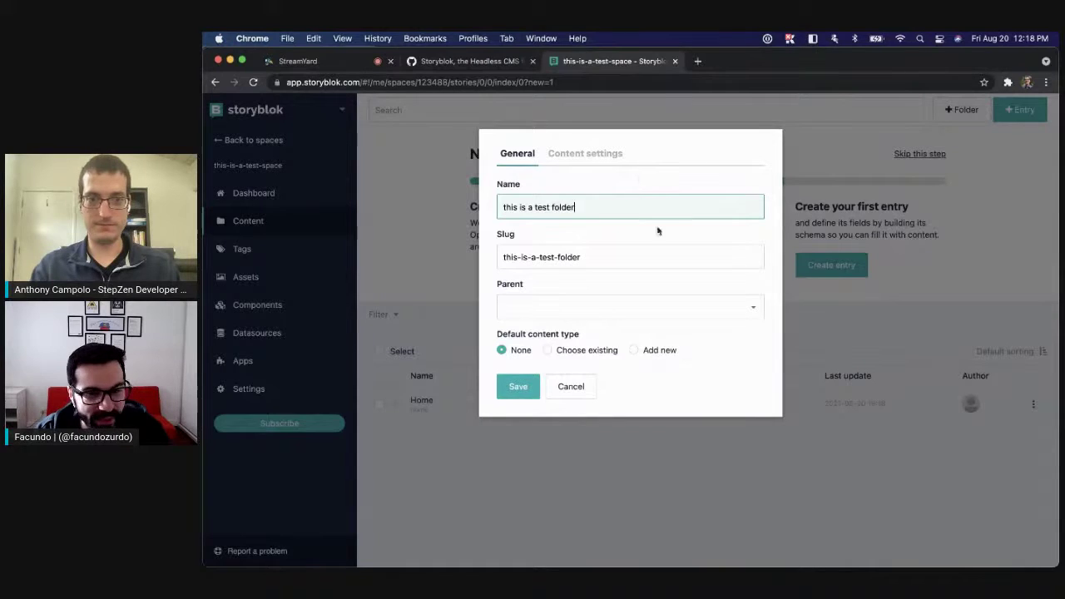
pyautogui.click(649, 311)
pyautogui.click(640, 288)
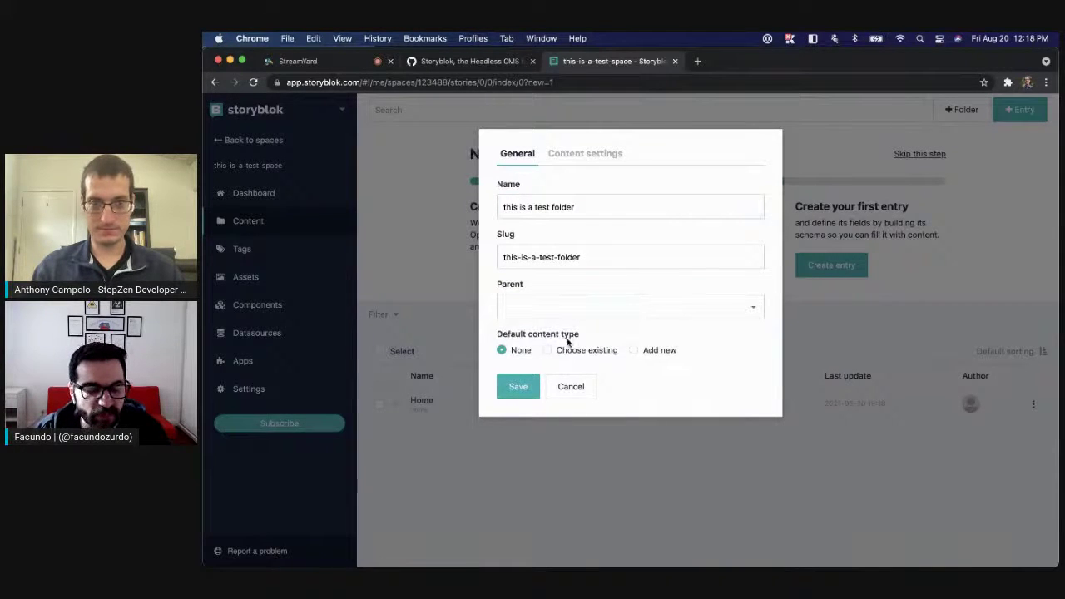
pyautogui.click(521, 388)
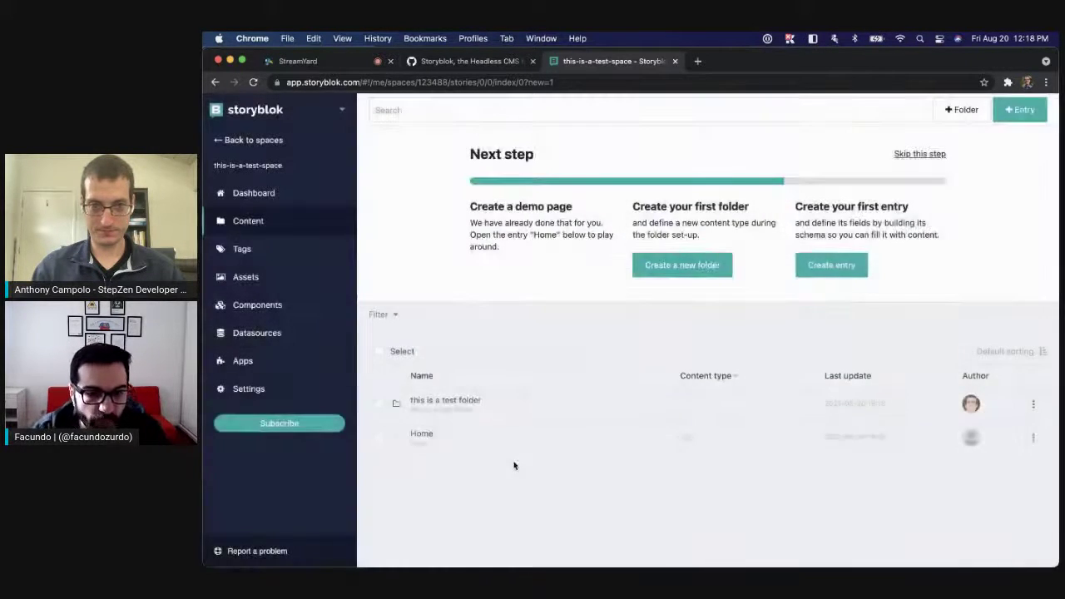
# - Create an entry named "this is a test entity" inside the test folder, using the existing page content type
pyautogui.click(474, 399)
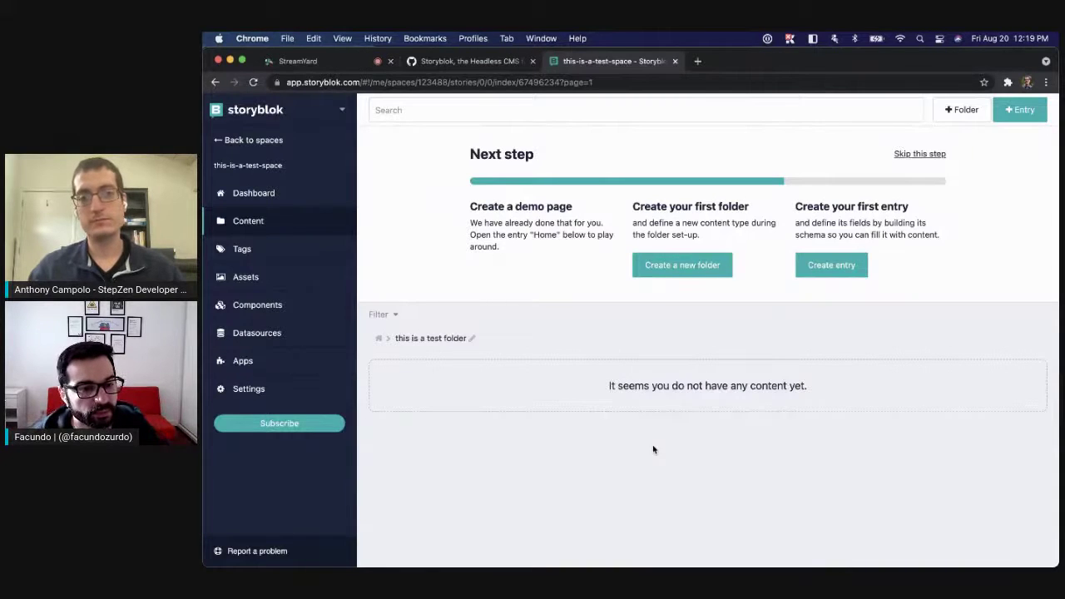
pyautogui.click(832, 268)
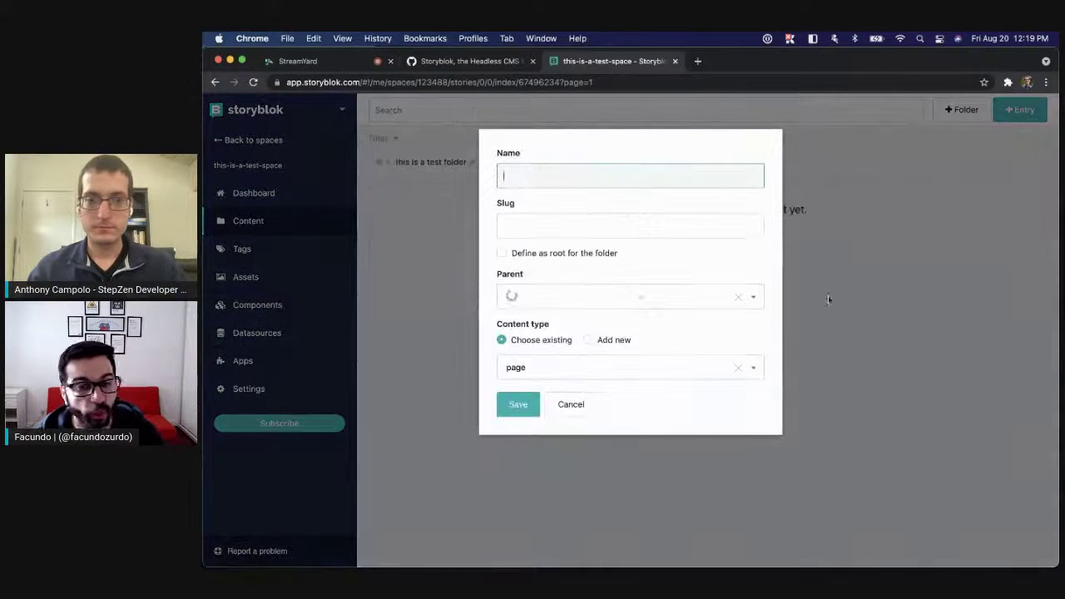
pyautogui.write('thi')
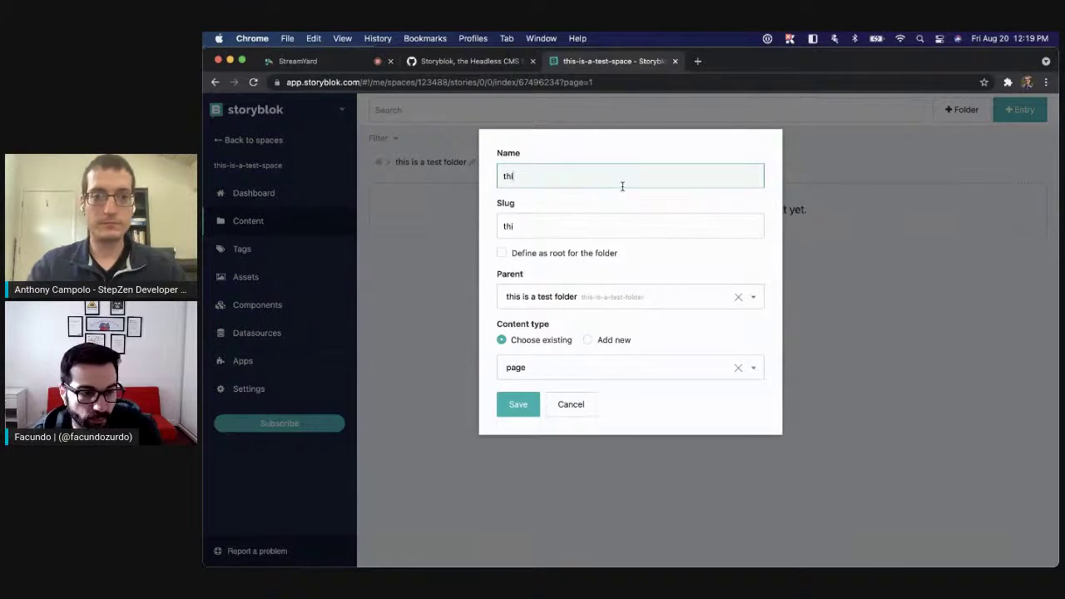
pyautogui.write('s is a test entity')
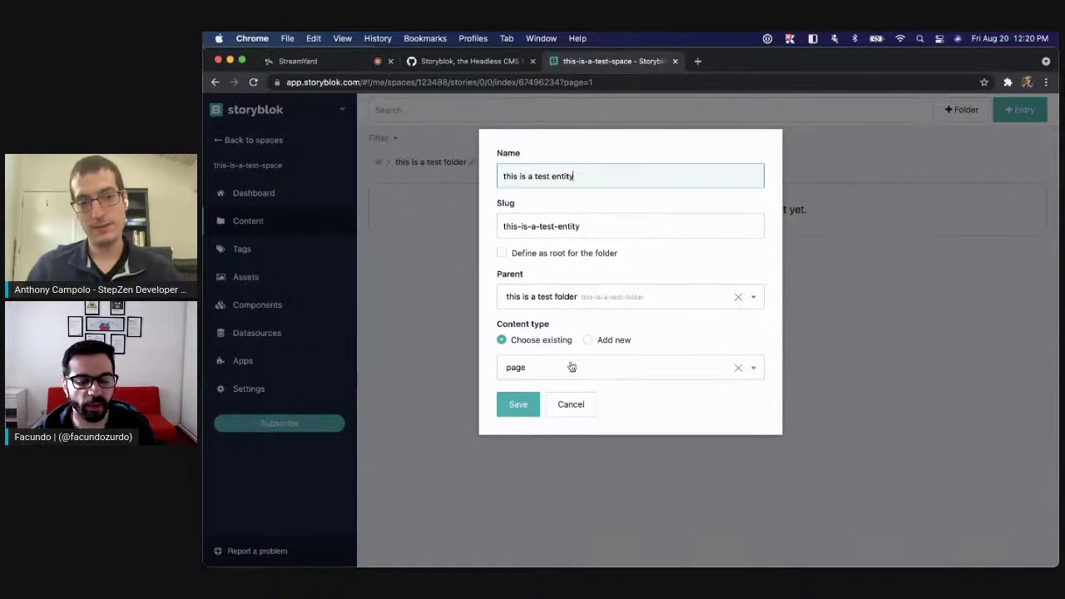
pyautogui.click(520, 405)
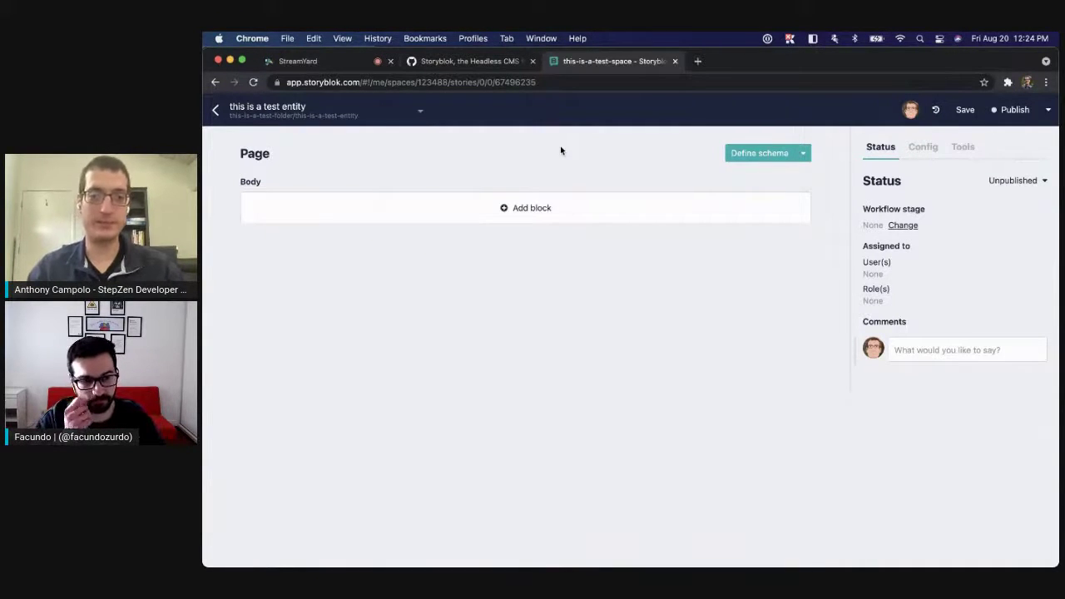
# - Add a Feature block to the body of the test entry's page
pyautogui.click(539, 204)
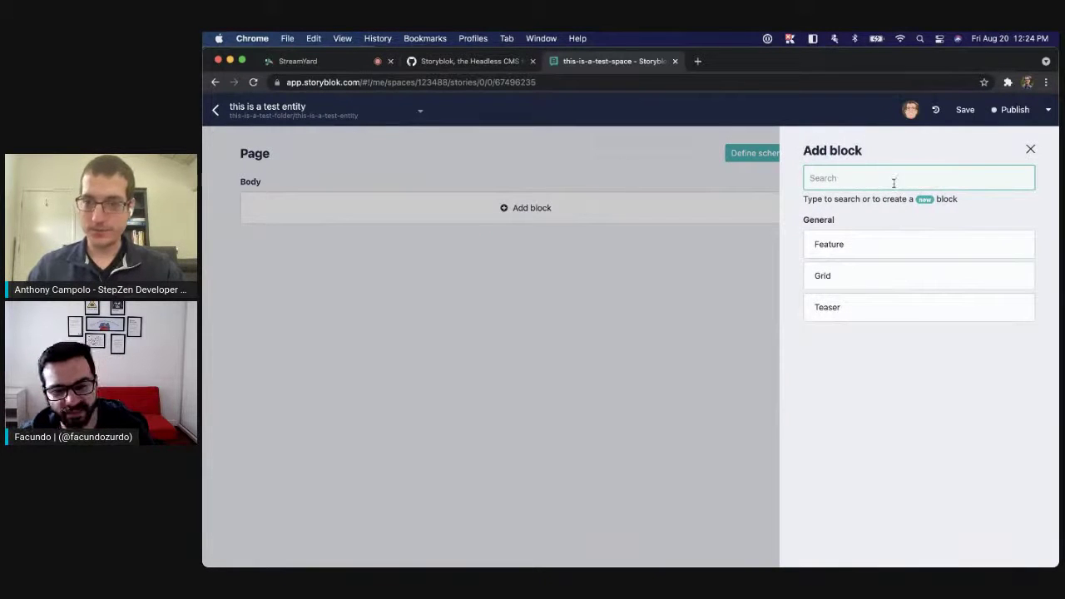
pyautogui.click(931, 148)
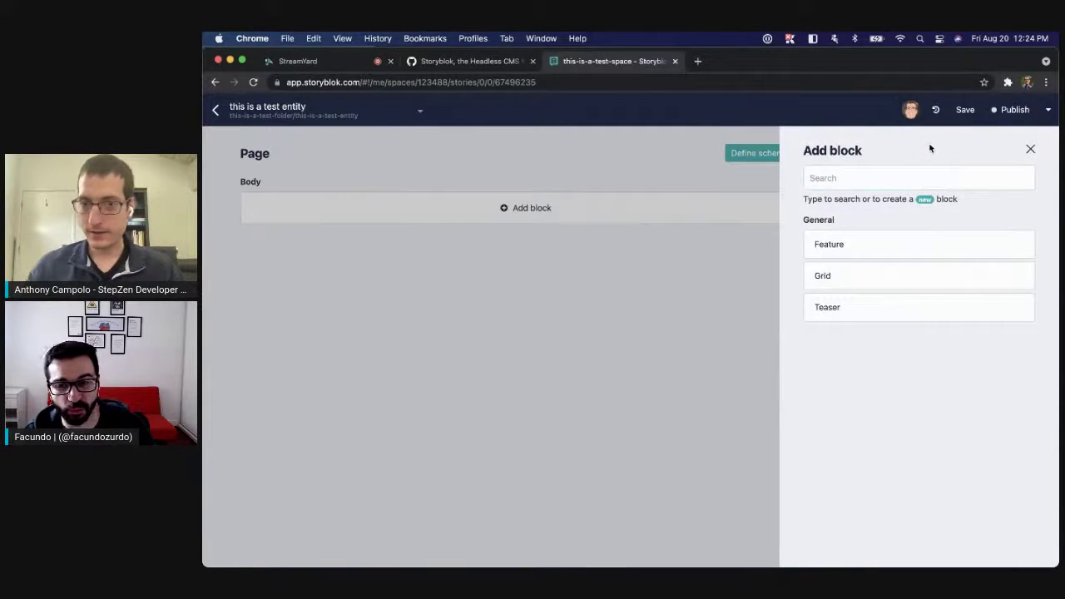
pyautogui.click(886, 246)
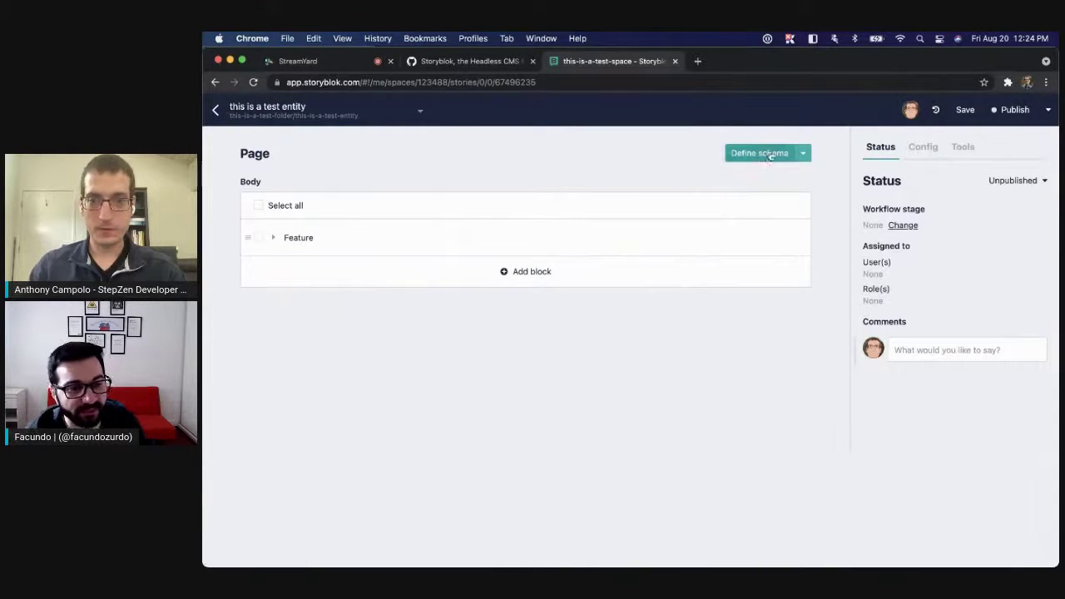
# - Leave the entry editor and switch to the StreamYard broadcast studio
pyautogui.click(216, 109)
pyautogui.press('super+1')
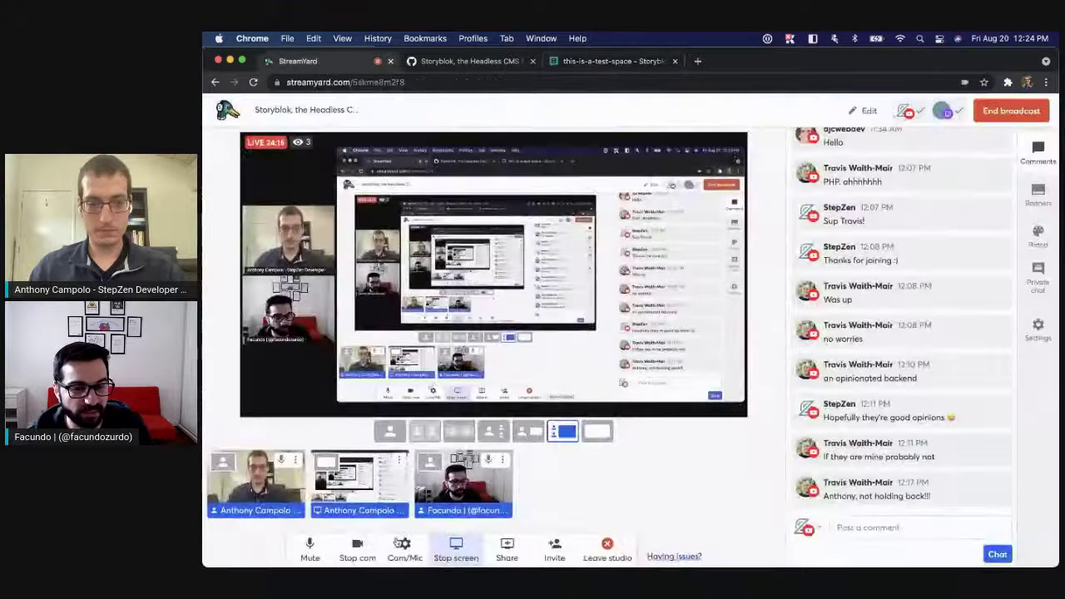
# - Switch back to the Storyblok test space and delete the "this is a test entity" entry from the test folder
pyautogui.click(456, 547)
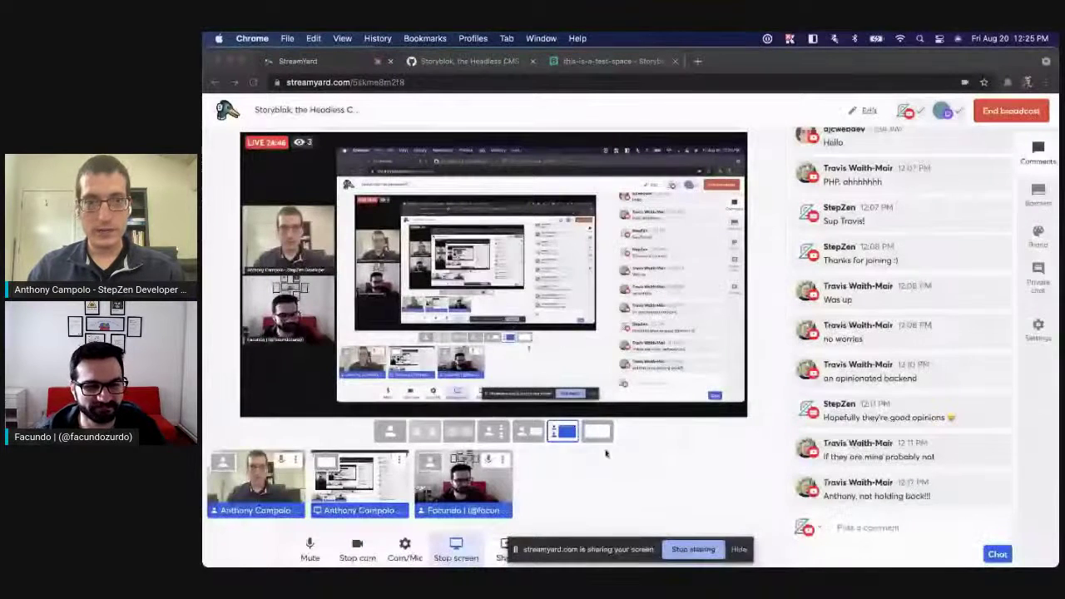
pyautogui.click(582, 61)
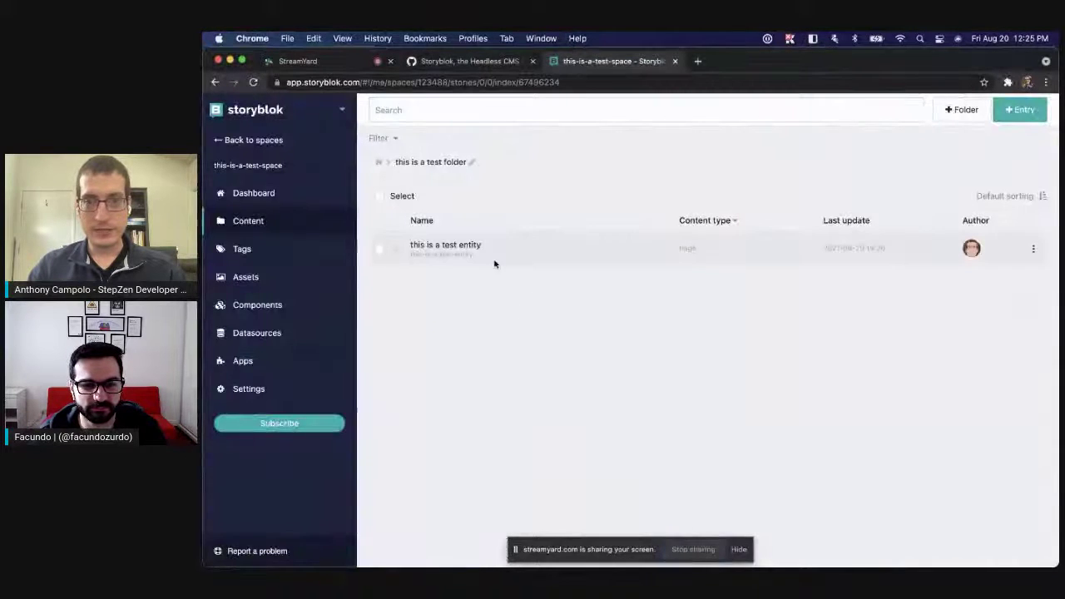
pyautogui.click(1034, 248)
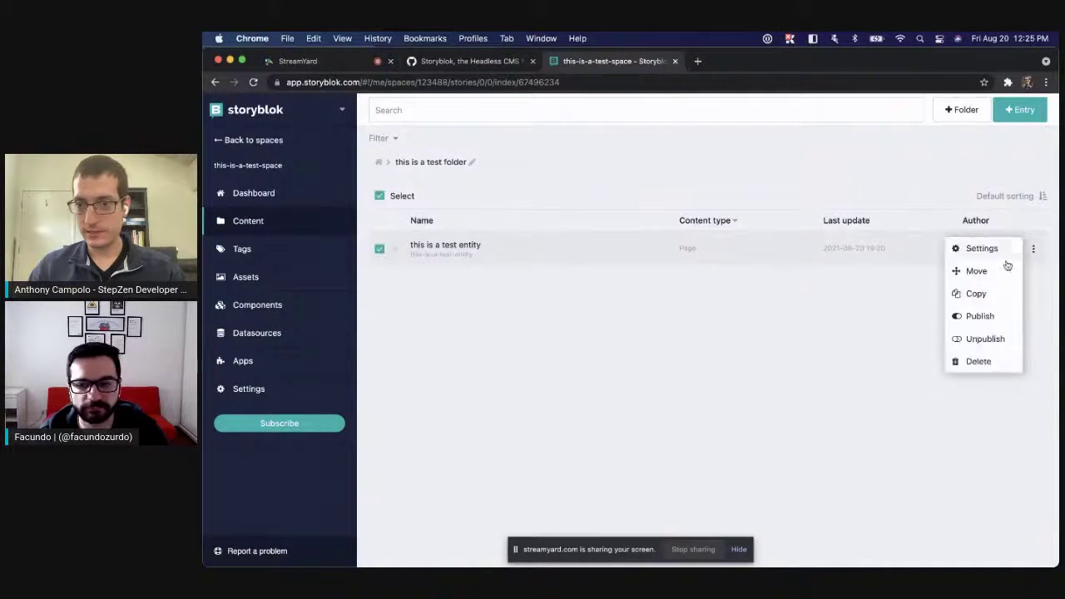
pyautogui.click(991, 364)
pyautogui.click(526, 218)
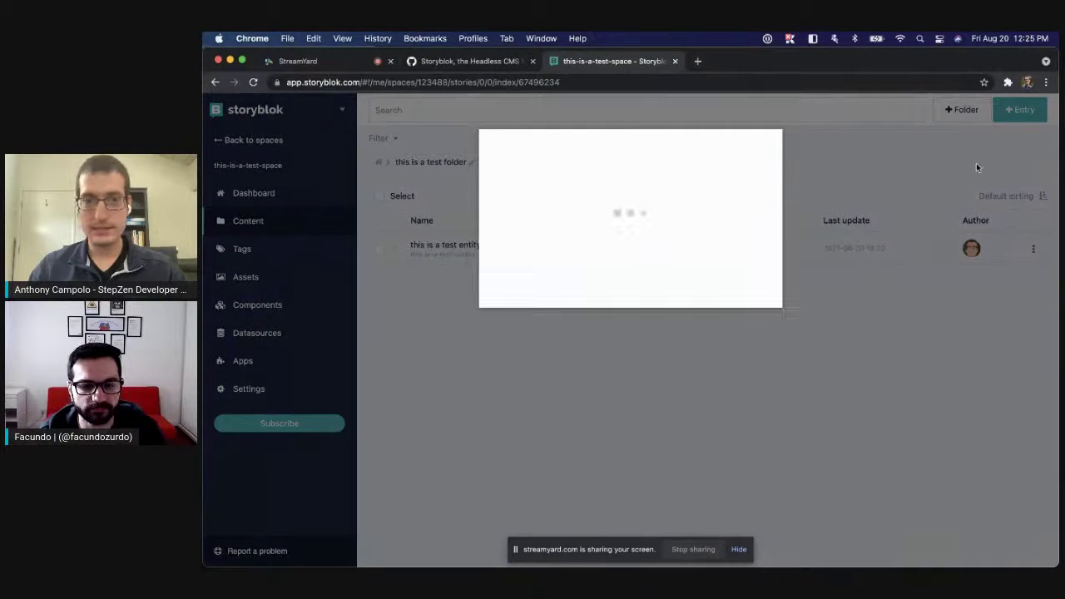
# - Create an entry named "this is a test entity" in the test folder, with a new content type named Post based on the Post blueprint
pyautogui.click(1019, 109)
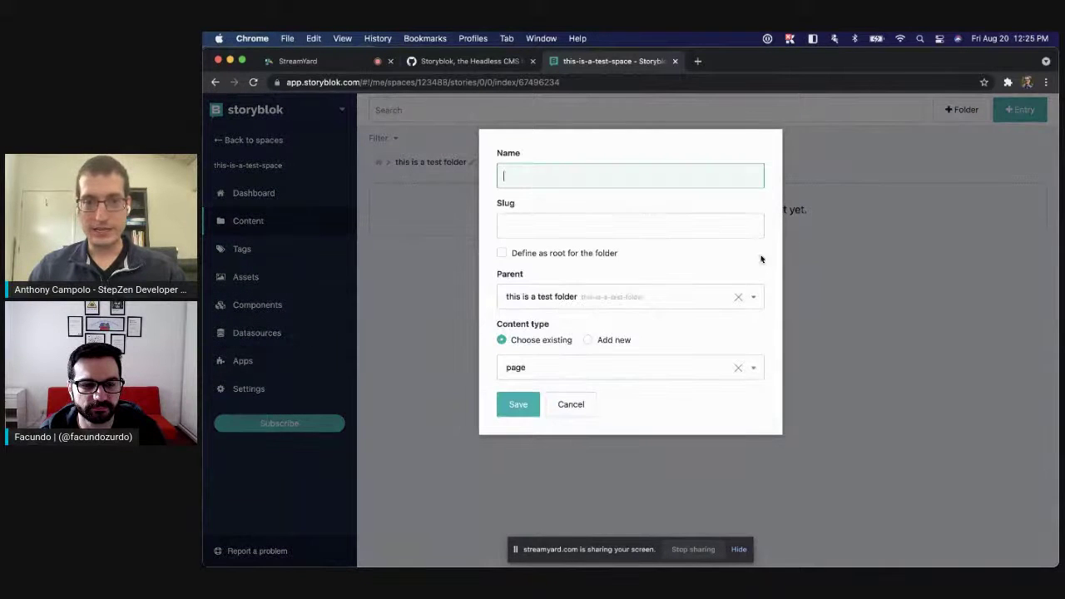
pyautogui.click(572, 372)
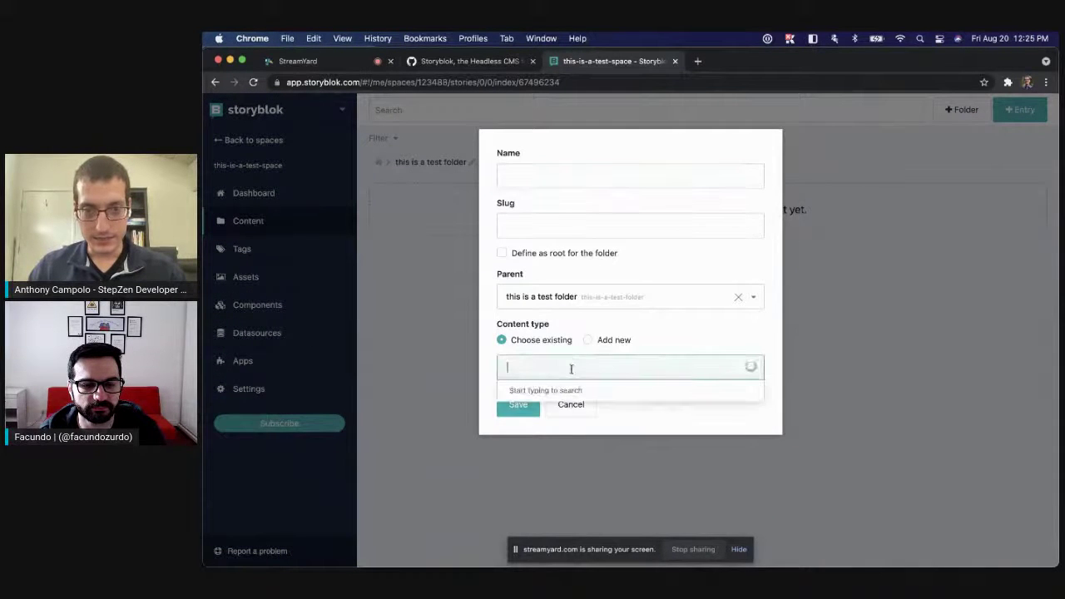
pyautogui.click(686, 338)
pyautogui.click(608, 339)
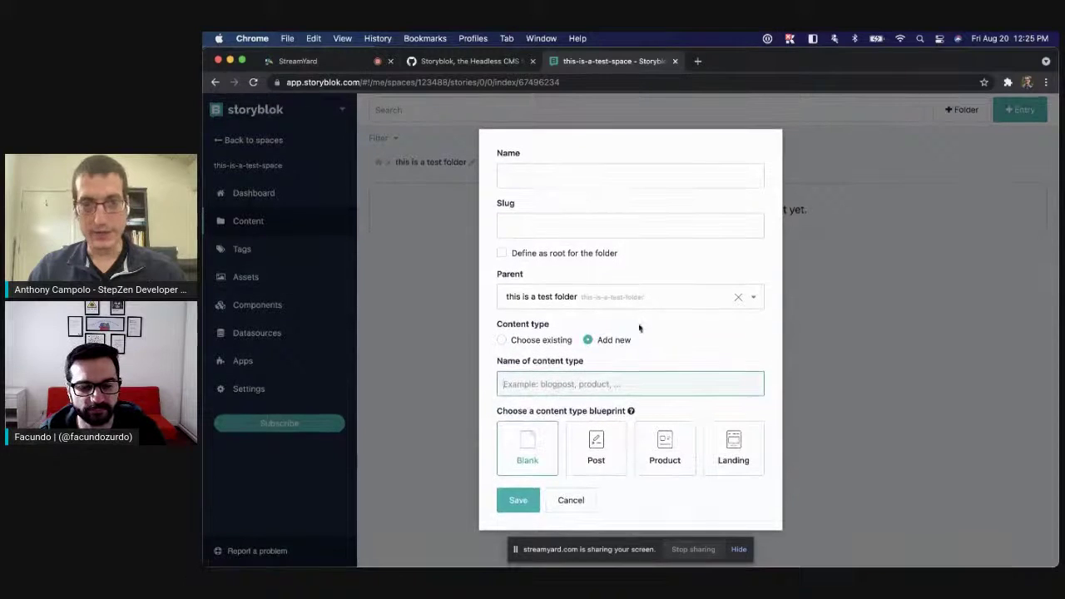
pyautogui.click(583, 175)
pyautogui.write('this')
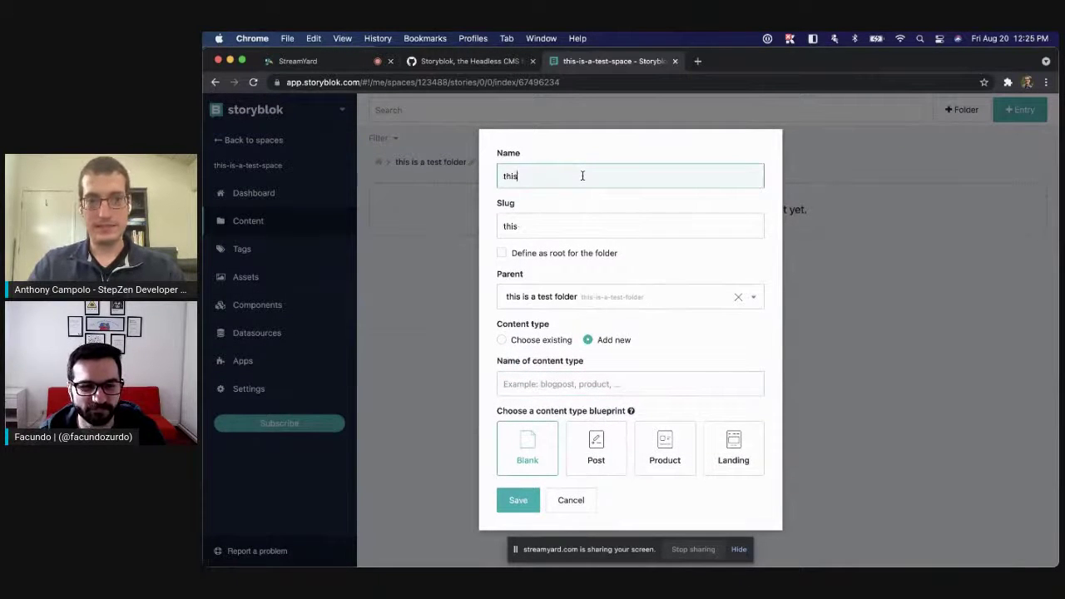
pyautogui.write(' is a test entity')
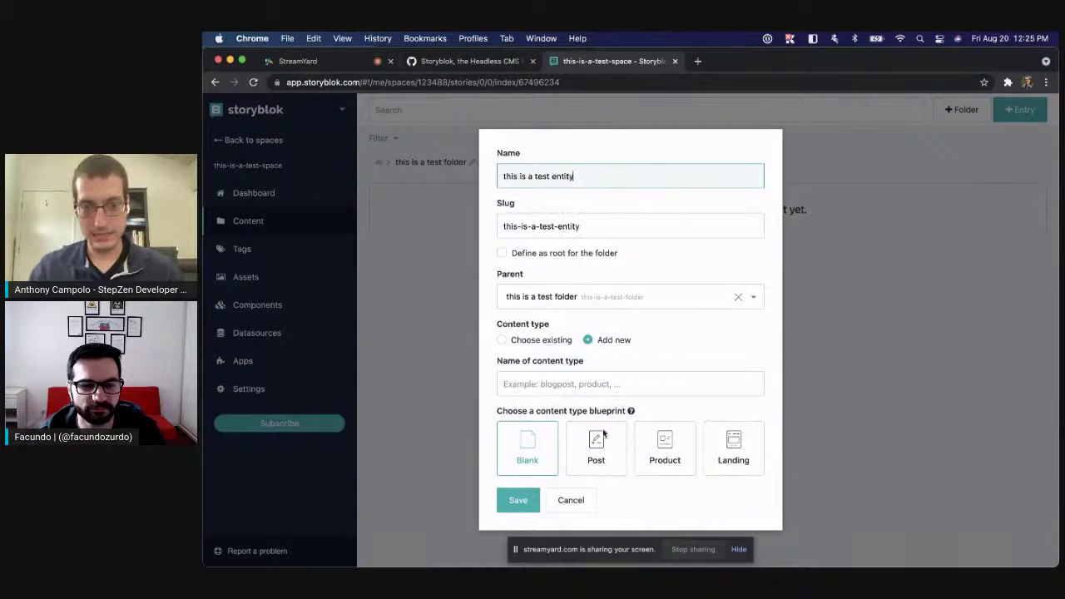
pyautogui.click(604, 432)
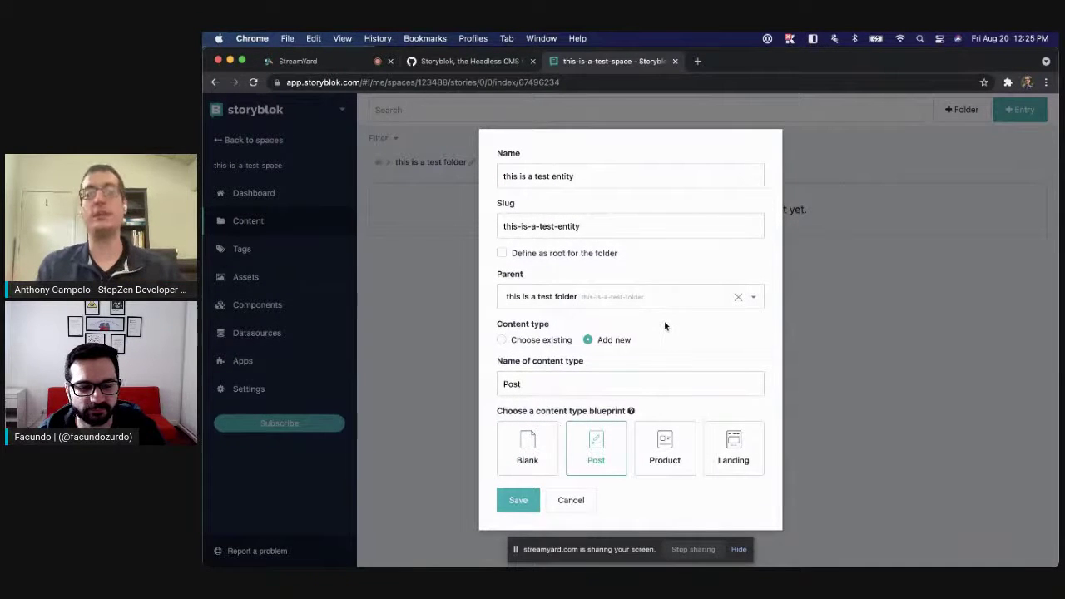
pyautogui.click(523, 503)
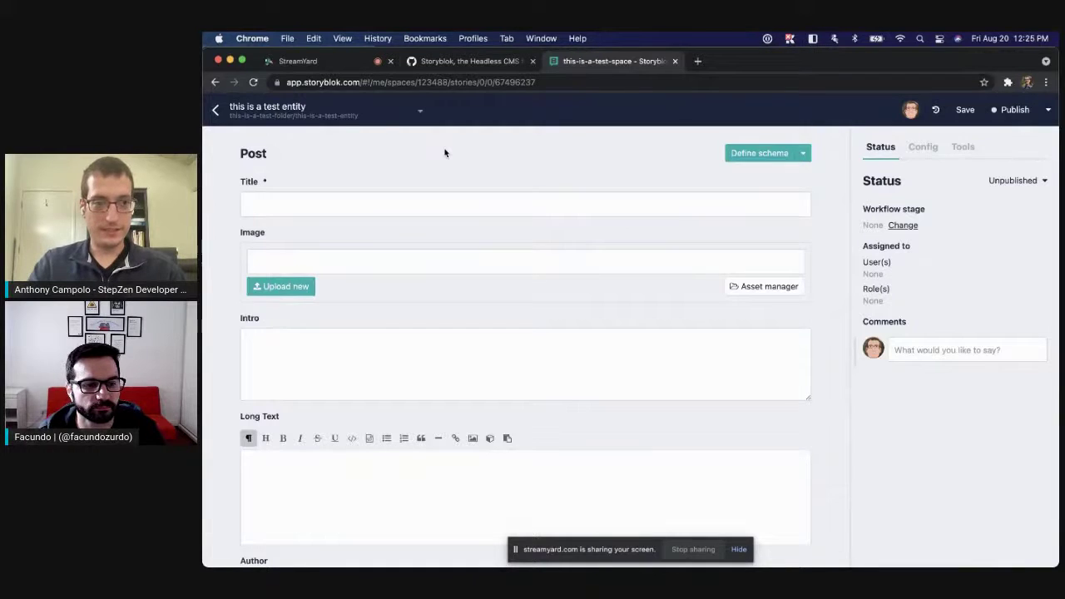
# - Set the post's title to "this is the title of the post" and its intro to "This is the intro, woooooooo"
pyautogui.click(400, 202)
pyautogui.write('this is the title of the post')
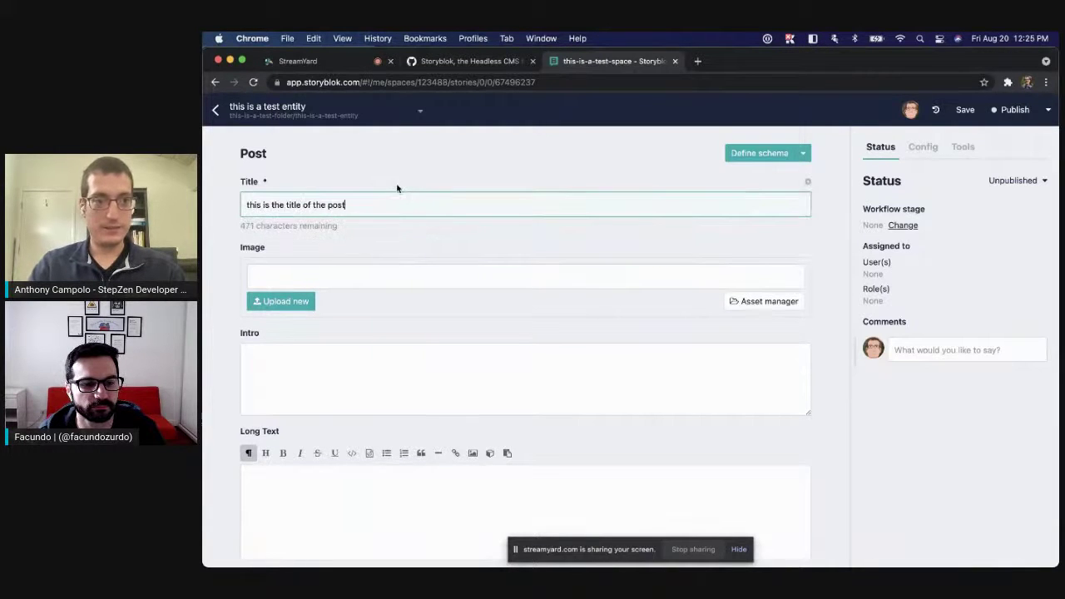
pyautogui.scroll(-1, 407, 238)
pyautogui.click(355, 313)
pyautogui.write('This i')
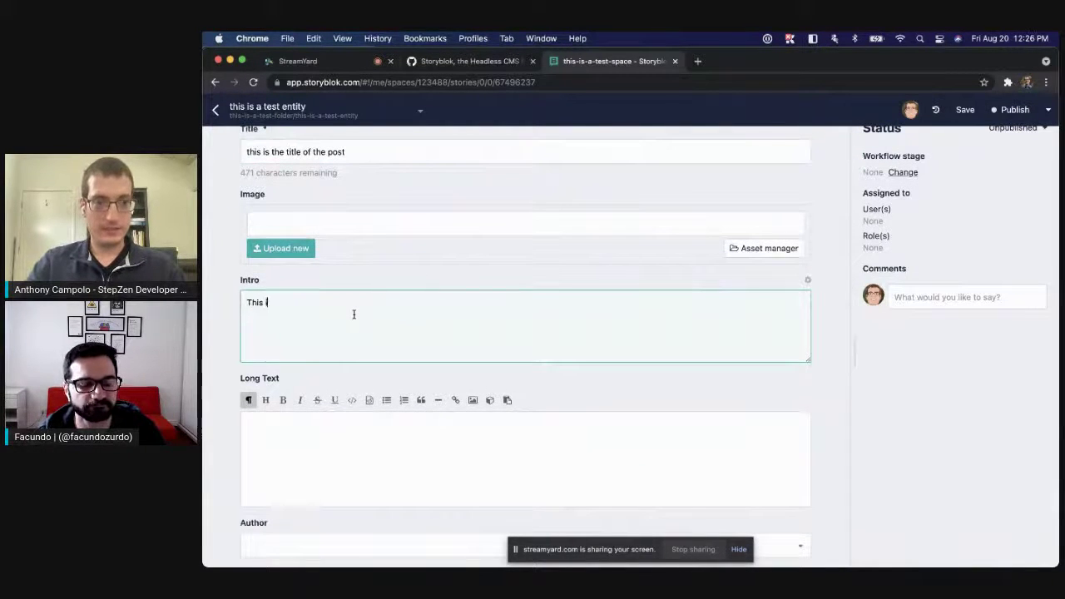
pyautogui.write('s the intro, woooooooo')
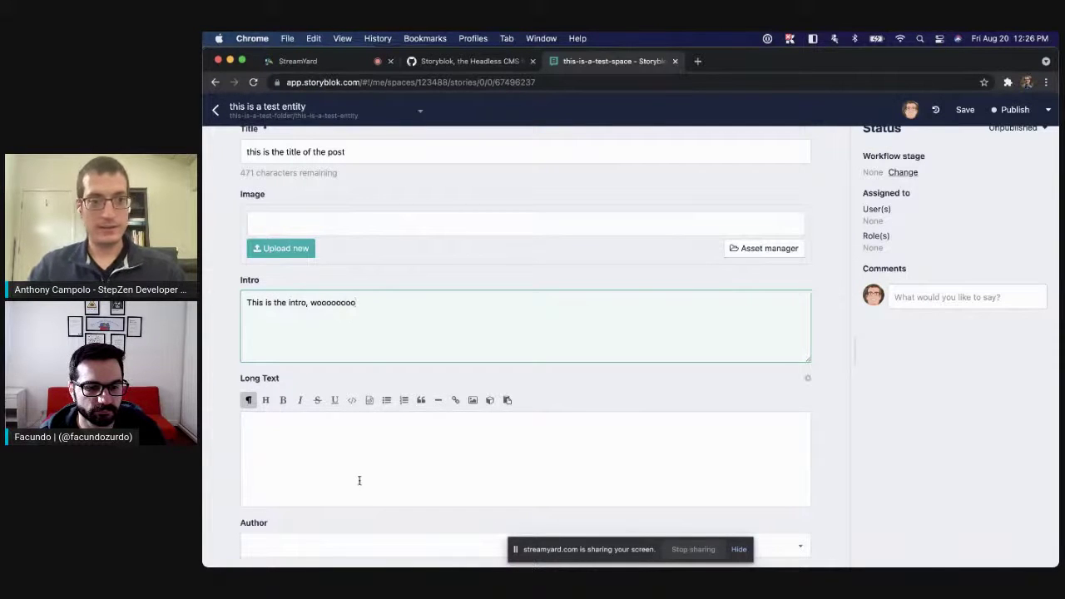
# - Enter "This is the long text" as the post's long text
pyautogui.click(359, 480)
pyautogui.write('This is t')
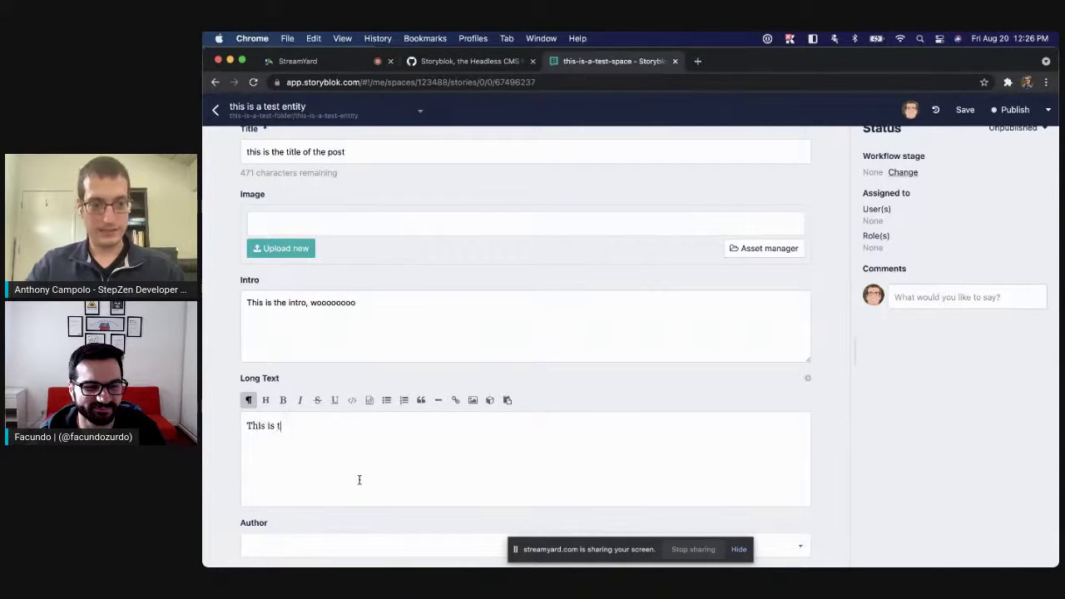
pyautogui.write('he long text')
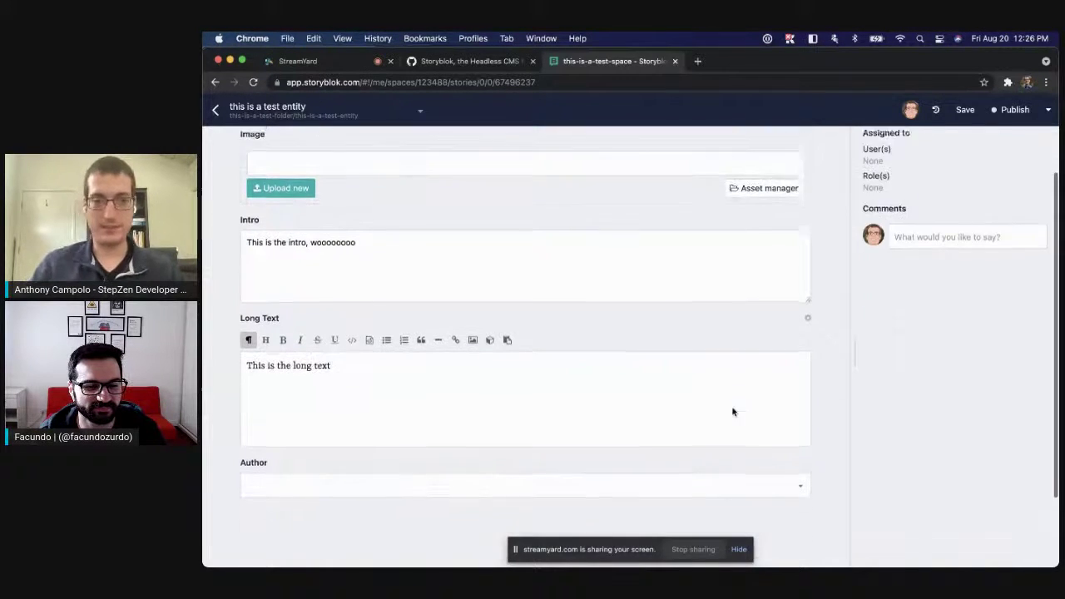
# - Add a new line reading "bold" to the long text and format it as bold
pyautogui.scroll(-2, 733, 409)
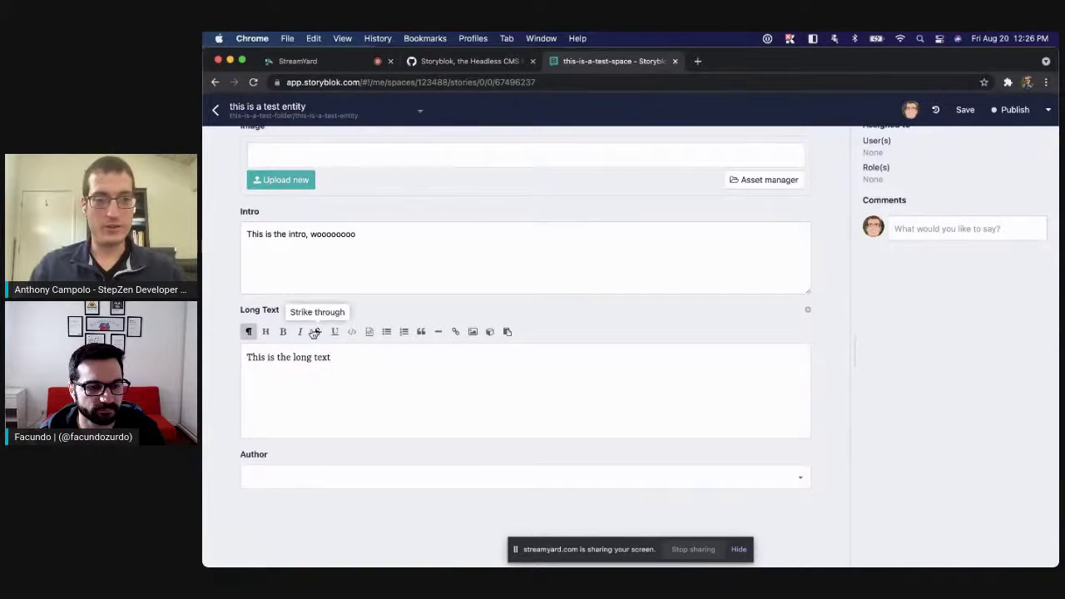
pyautogui.write('bold')
pyautogui.hotkey('shift', 'Left')
pyautogui.hotkey('shift', 'Left')
pyautogui.hotkey('shift', 'Left')
pyautogui.hotkey('shift', 'Left')
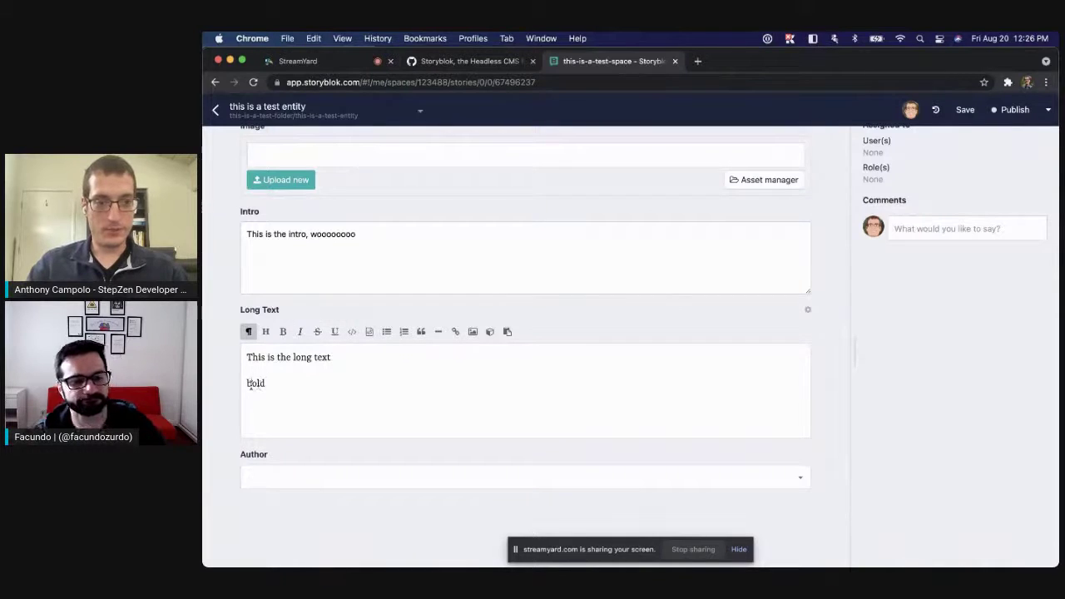
pyautogui.click(283, 331)
# - Add a line reading "italic" below the bold line, correcting its spelling, and format it as italic
pyautogui.click(289, 402)
pyautogui.write('it')
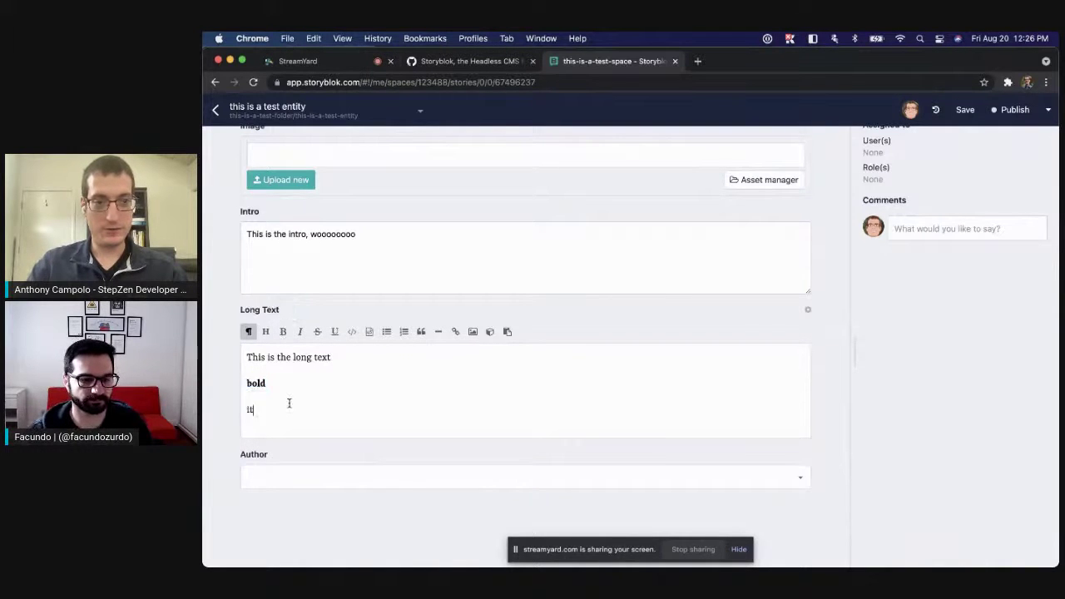
pyautogui.write('elatic')
pyautogui.press('Return')
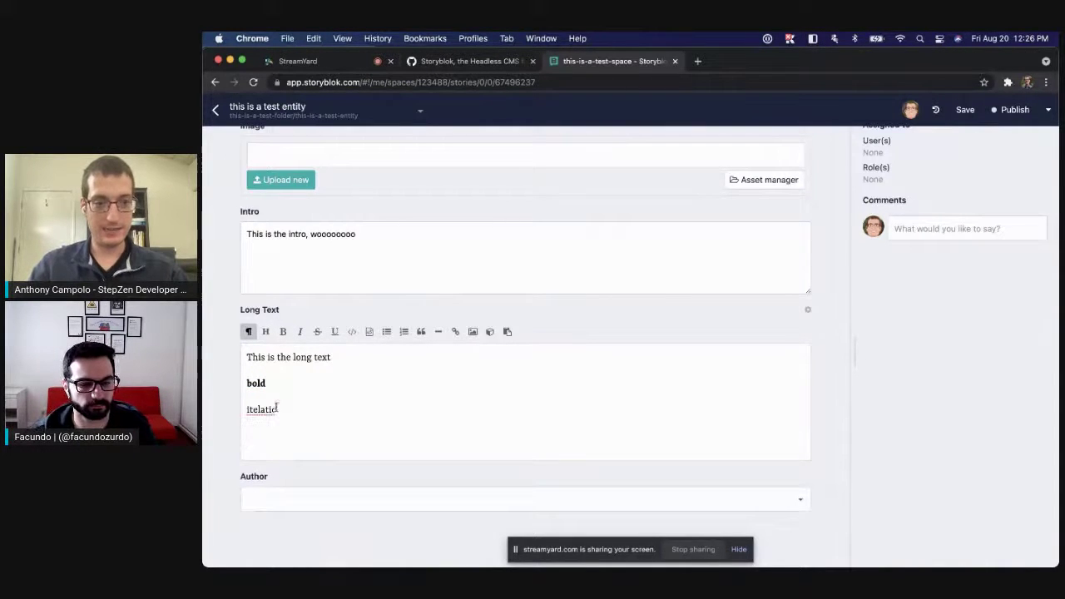
pyautogui.rightClick(277, 408)
pyautogui.click(281, 314)
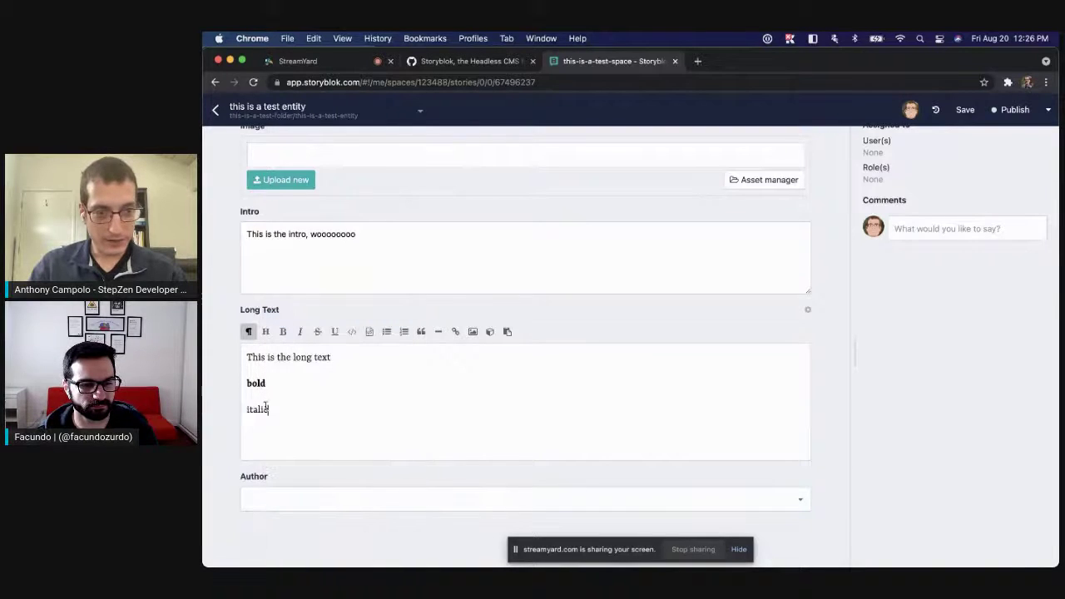
pyautogui.doubleClick(265, 407)
pyautogui.click(300, 331)
# - Add a line reading "underline" below the italic line and format it as underlined
pyautogui.click(283, 432)
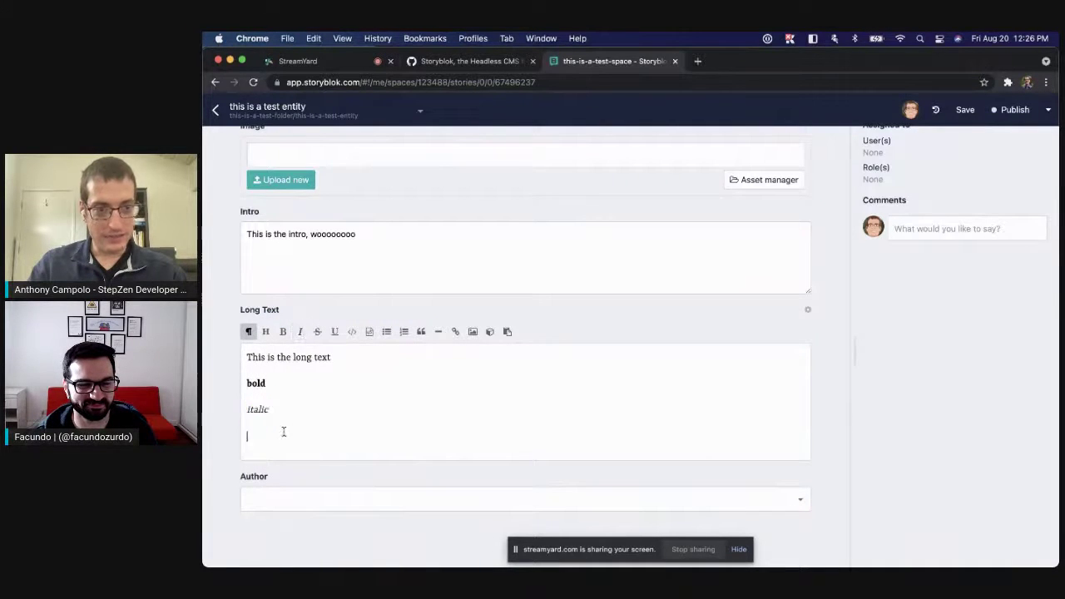
pyautogui.write('underline')
pyautogui.doubleClick(277, 434)
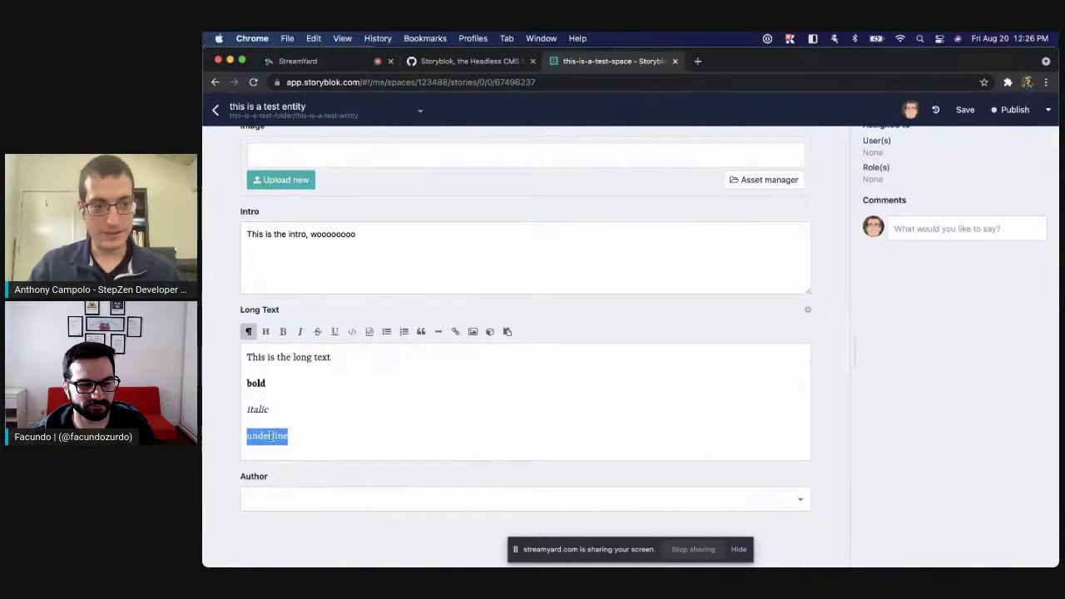
pyautogui.click(334, 331)
pyautogui.click(332, 452)
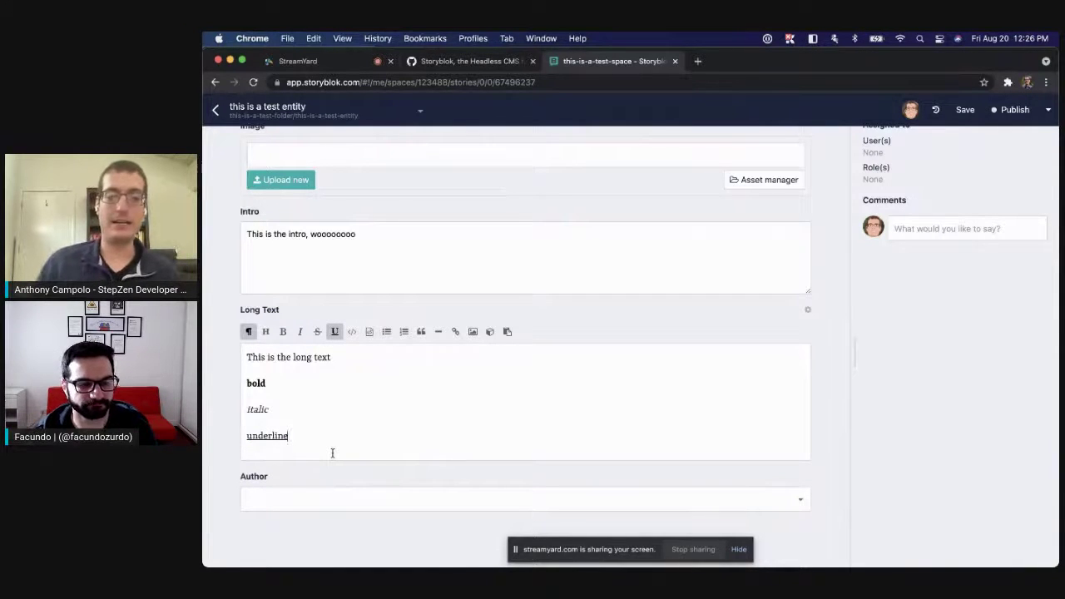
# - Review the filled-in post fields, and save and publish the entry
pyautogui.scroll(3, 332, 452)
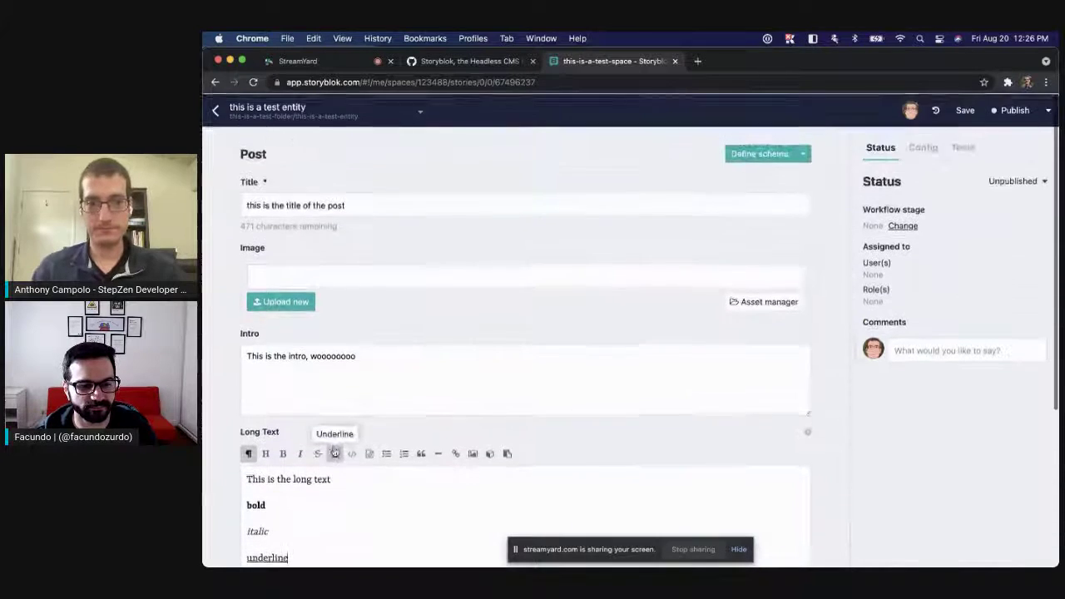
pyautogui.scroll(2, 816, 171)
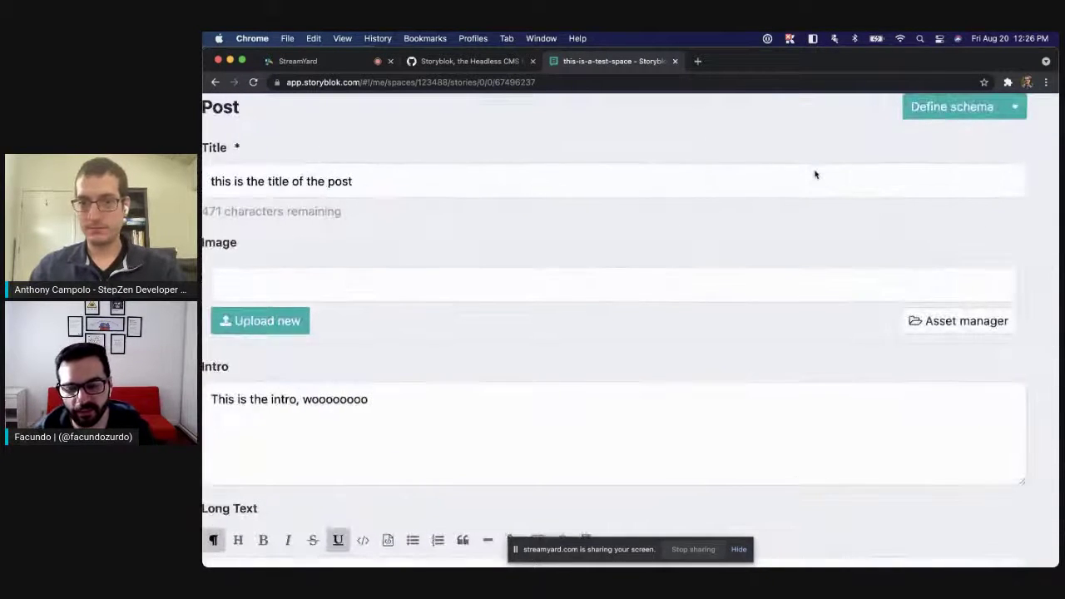
pyautogui.scroll(-2, 815, 172)
pyautogui.scroll(-3, 820, 167)
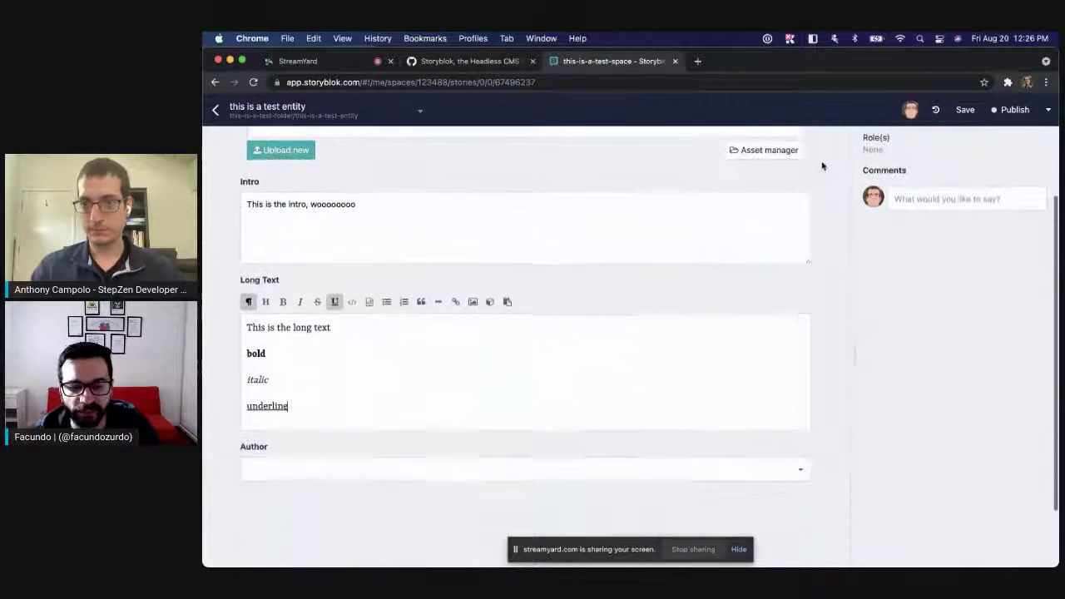
pyautogui.click(967, 109)
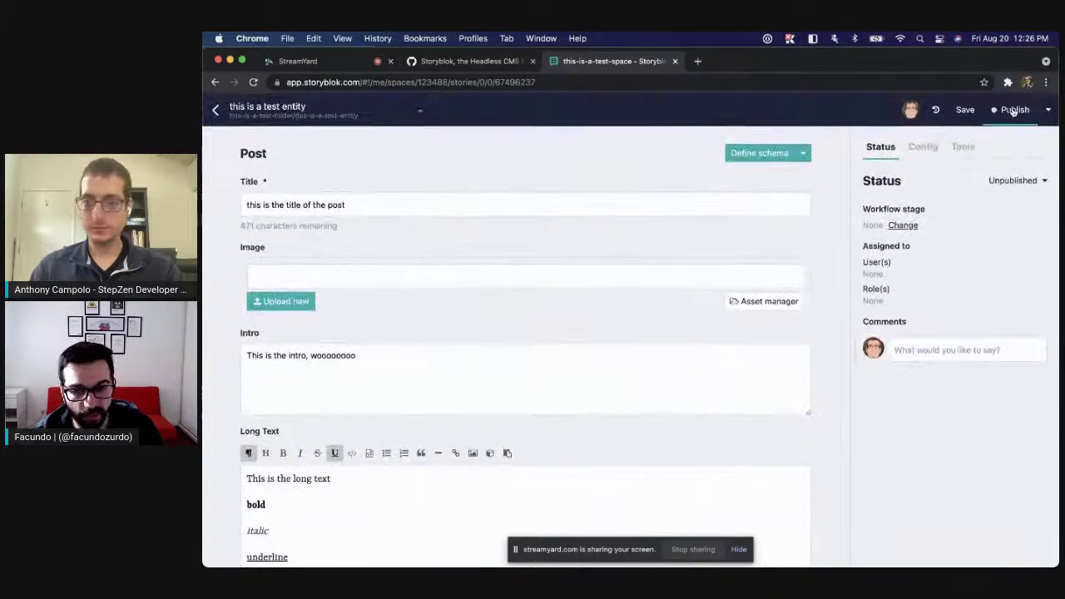
pyautogui.click(1014, 110)
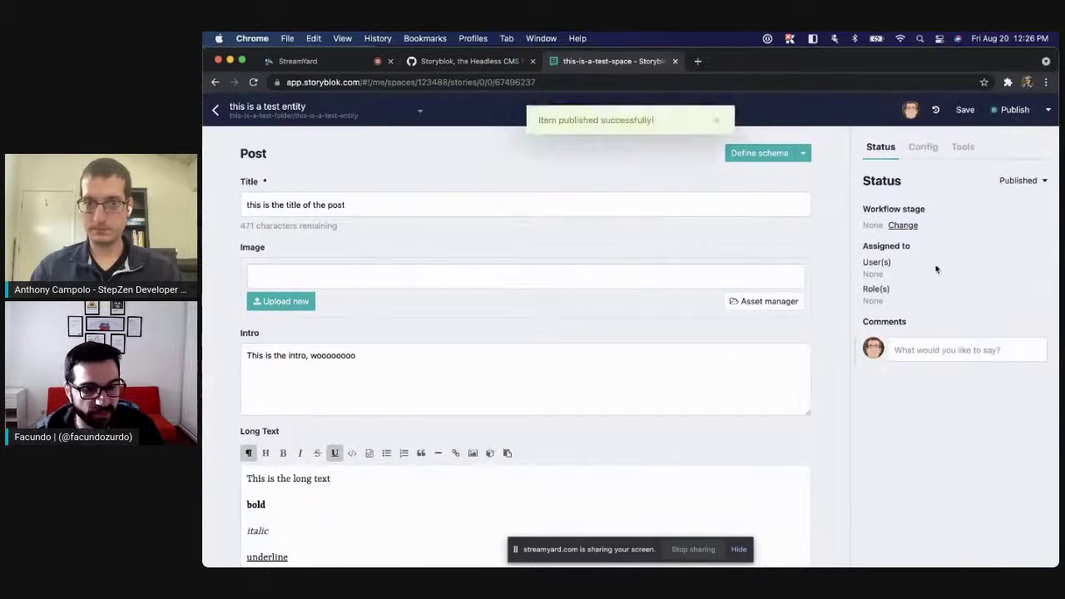
# - Examine the published entry's configuration, tools and status information, and look over its content fields
pyautogui.click(925, 149)
pyautogui.scroll(-1, 938, 214)
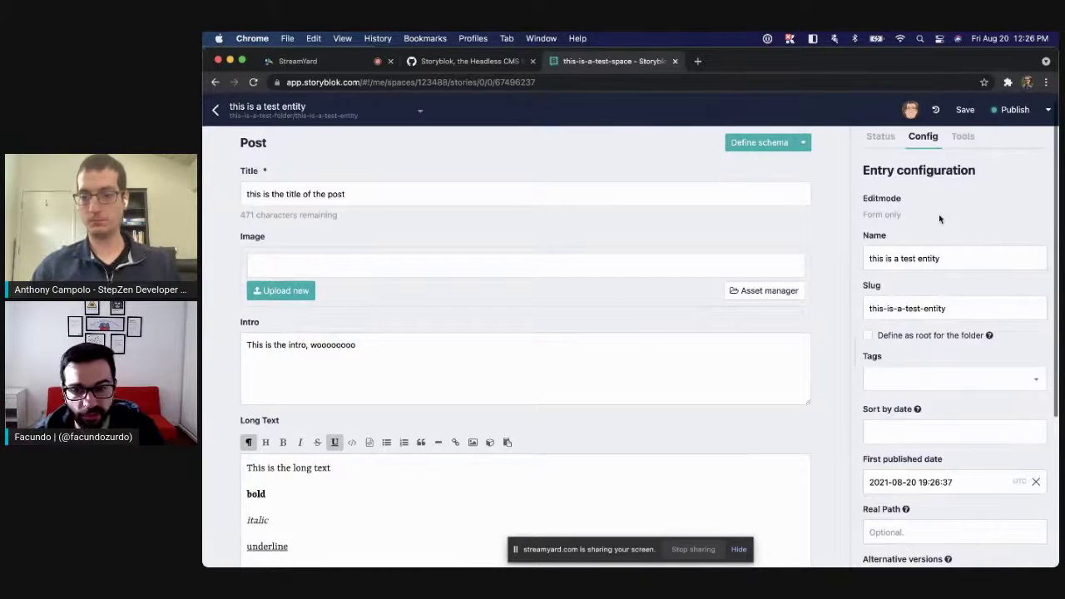
pyautogui.scroll(-3, 939, 214)
pyautogui.scroll(4, 939, 214)
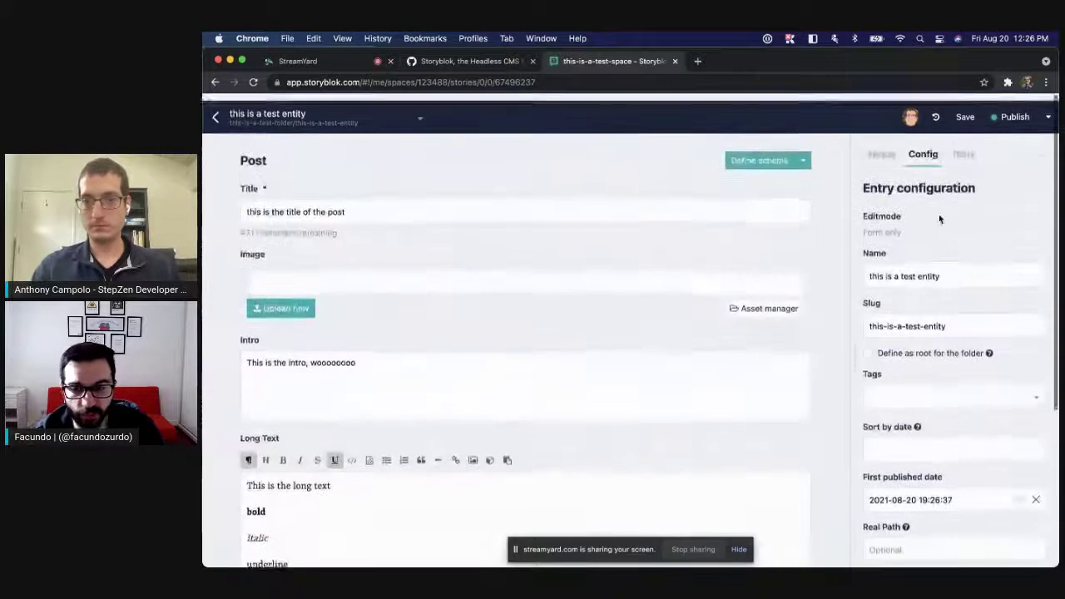
pyautogui.click(964, 148)
pyautogui.click(933, 148)
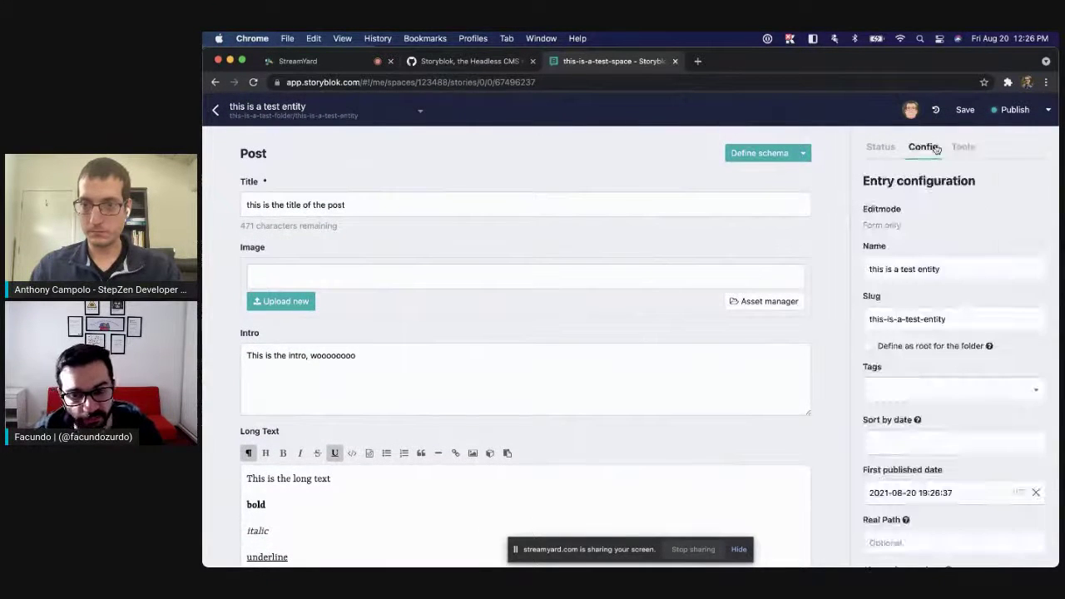
pyautogui.click(894, 150)
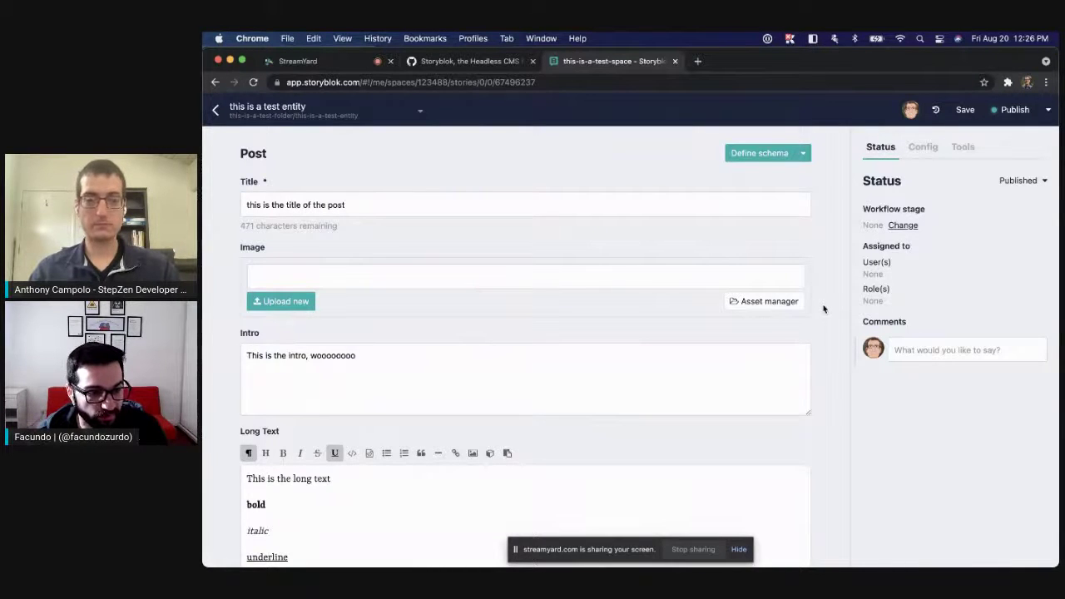
pyautogui.scroll(-5, 824, 309)
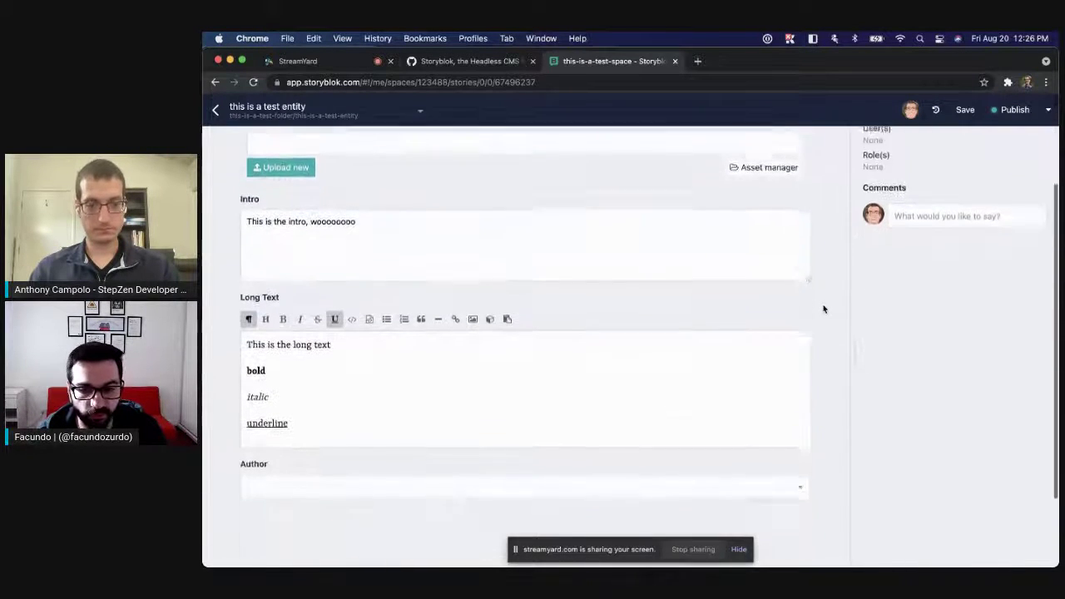
pyautogui.scroll(5, 824, 309)
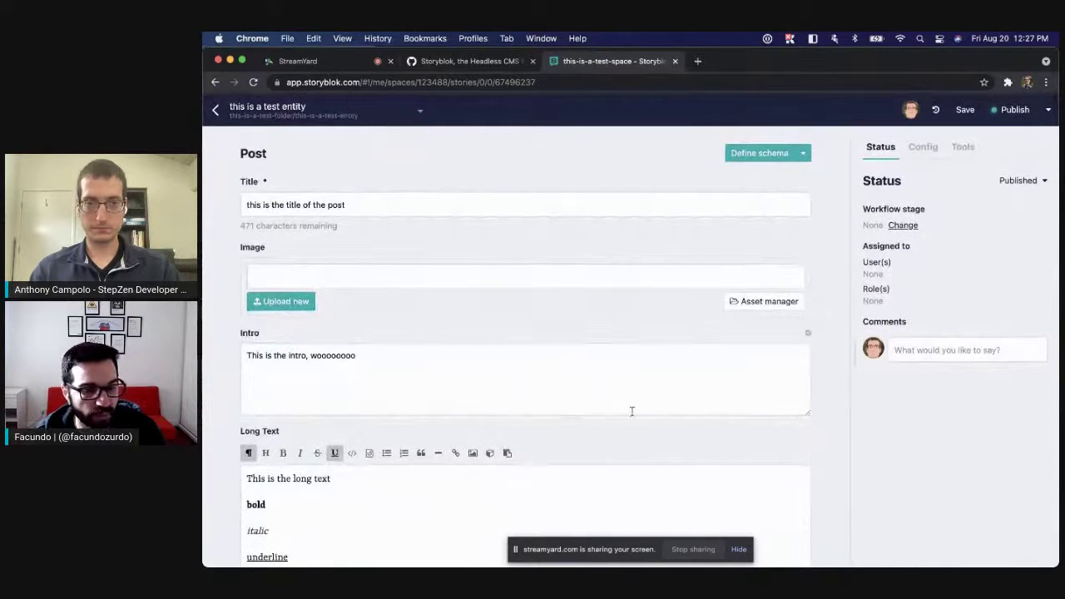
# - Switch to the GitHub gist and read through its Post editor, Define Post Schema, Config and Presets sections
pyautogui.hotkey('ctrl', 'shift', 'Tab')
pyautogui.scroll(-10, 729, 408)
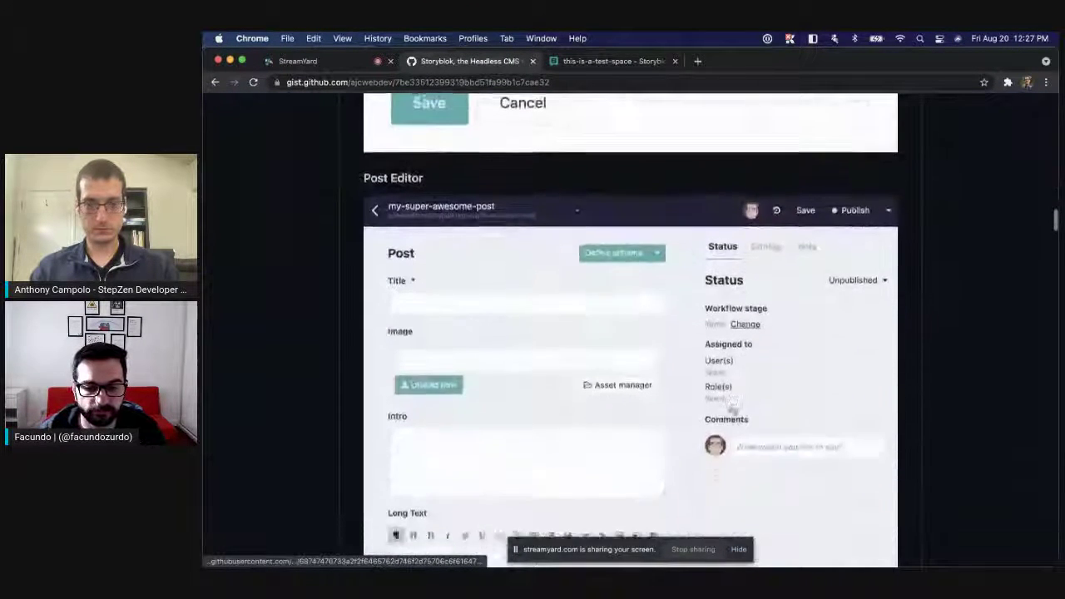
pyautogui.scroll(-15, 733, 412)
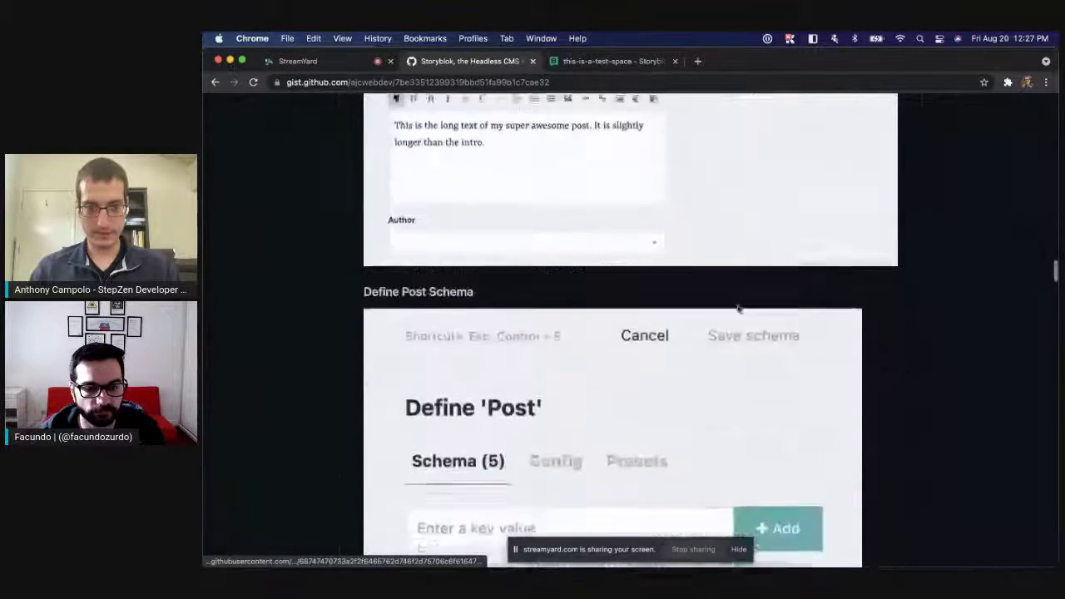
pyautogui.scroll(-12, 738, 310)
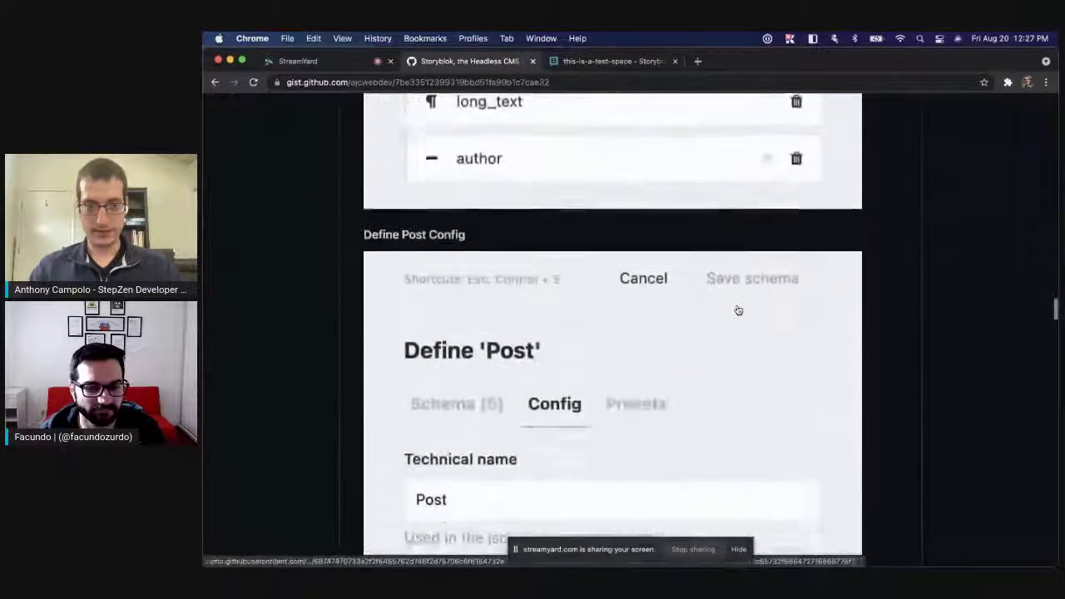
pyautogui.scroll(-15, 738, 310)
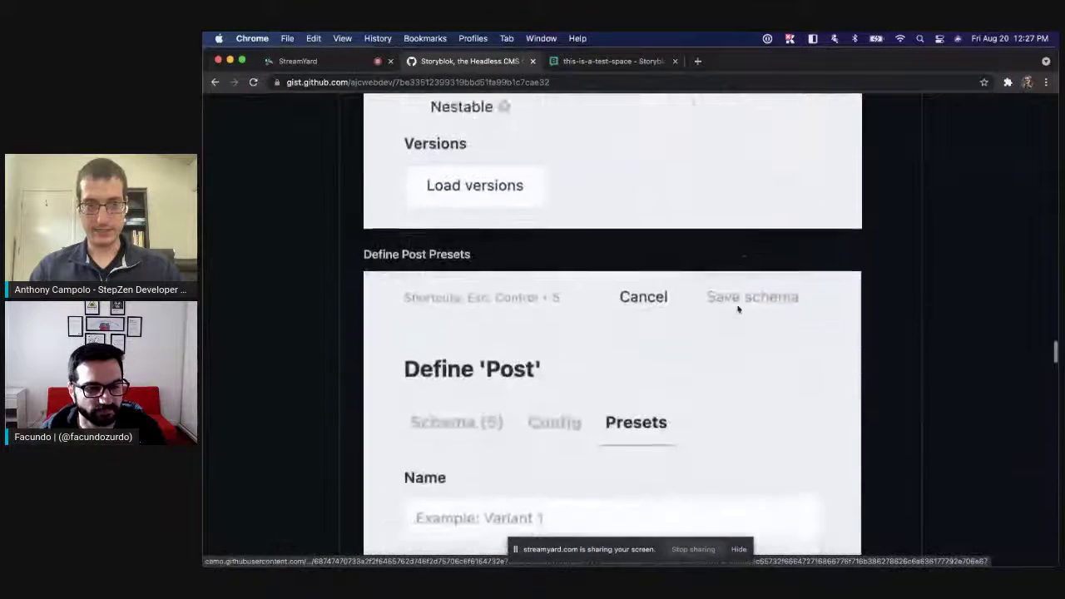
pyautogui.scroll(-3, 738, 311)
pyautogui.scroll(1, 737, 309)
# - Return to the Storyblok entry and examine its entry configuration, from the name and slug down to the shortcut option
pyautogui.hotkey('ctrl', 'Tab')
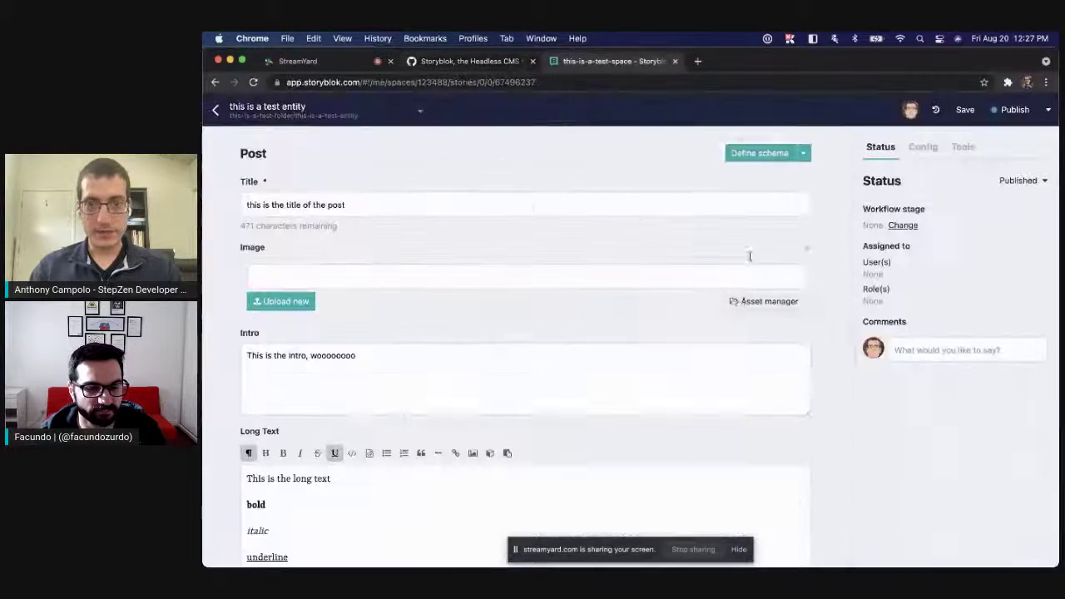
pyautogui.click(927, 147)
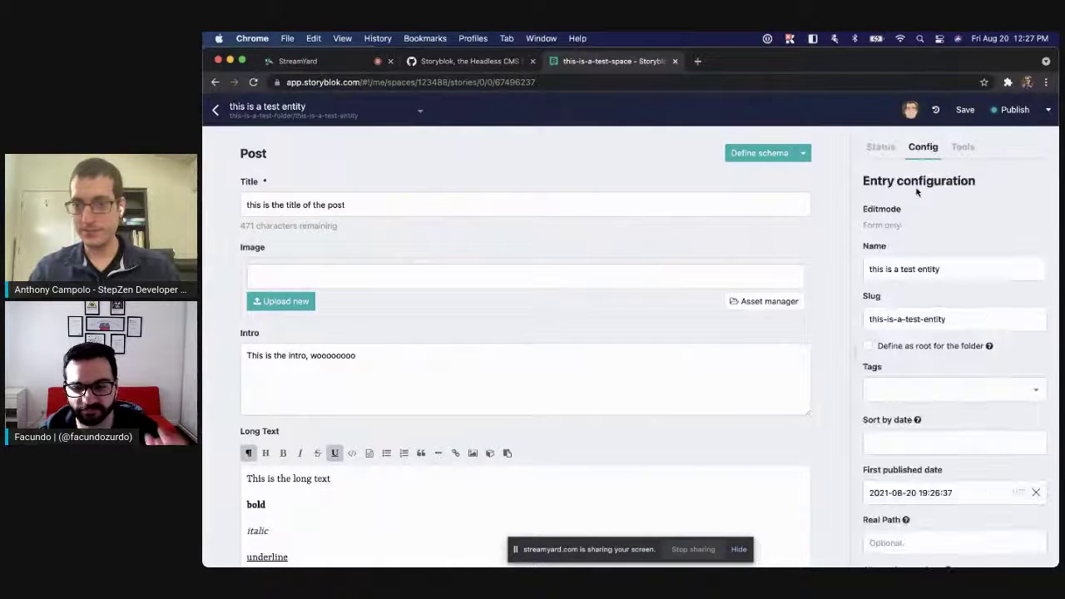
pyautogui.scroll(-5, 917, 192)
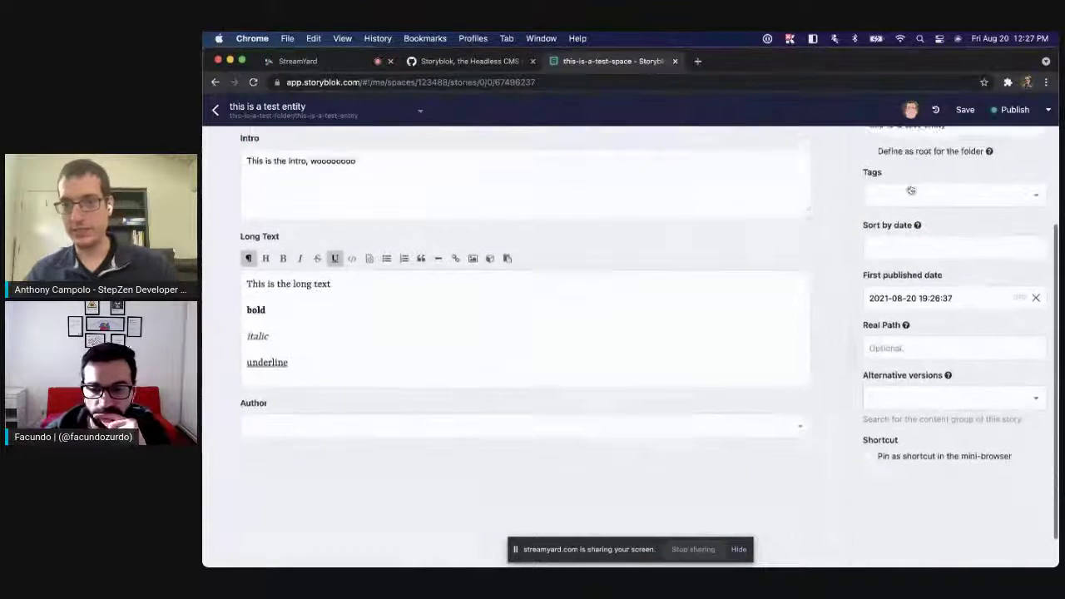
pyautogui.scroll(6, 923, 208)
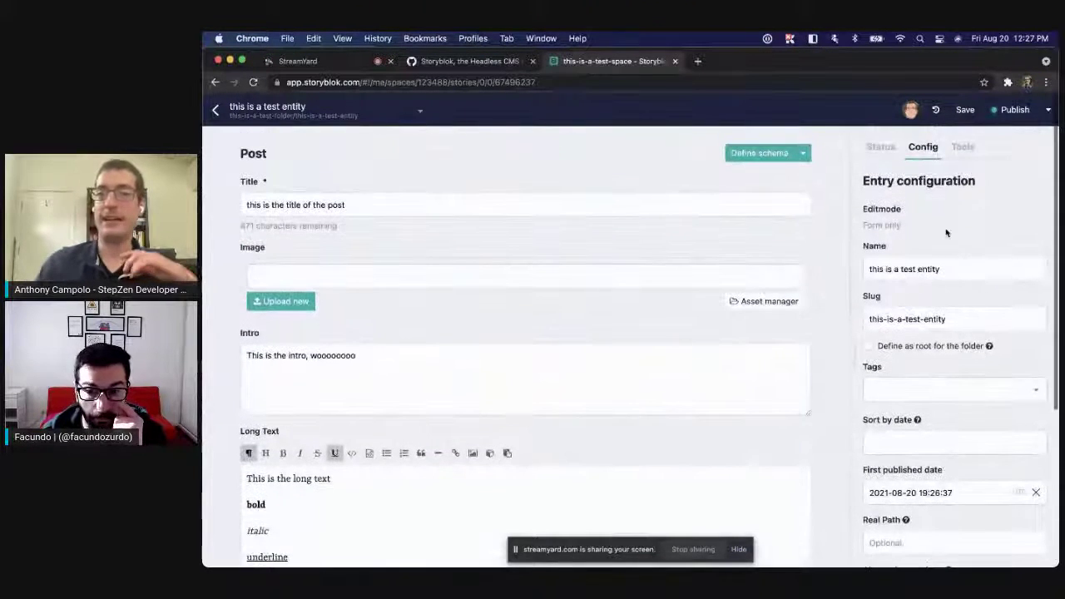
pyautogui.scroll(-1, 946, 233)
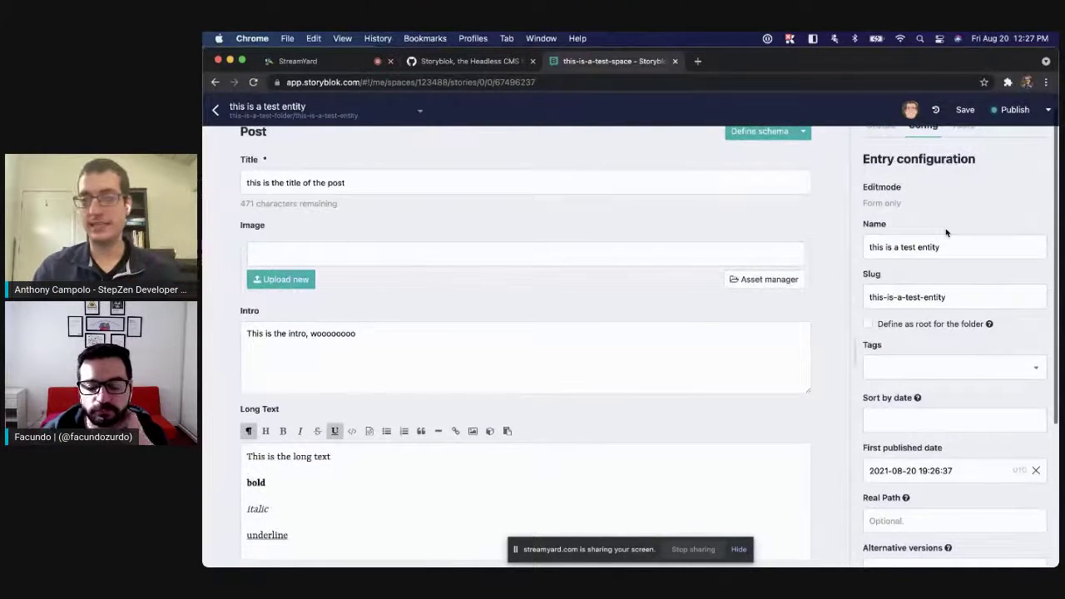
pyautogui.scroll(-5, 946, 233)
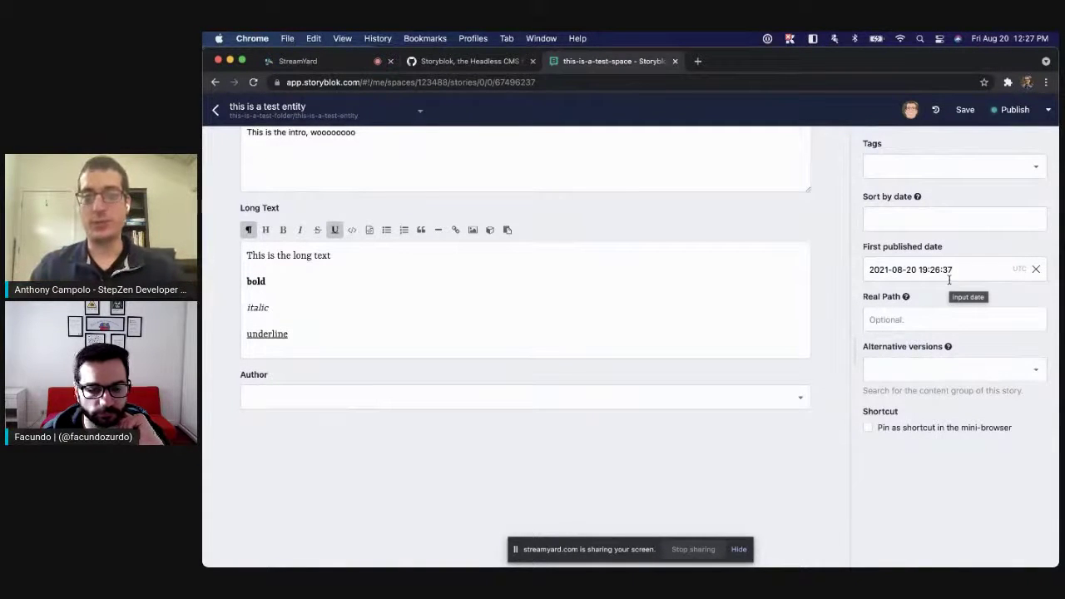
# - Switch back to the GitHub gist and read the rest of the Define Post Presets section
pyautogui.hotkey('ctrl', 'shift', 'Tab')
pyautogui.scroll(-3, 768, 325)
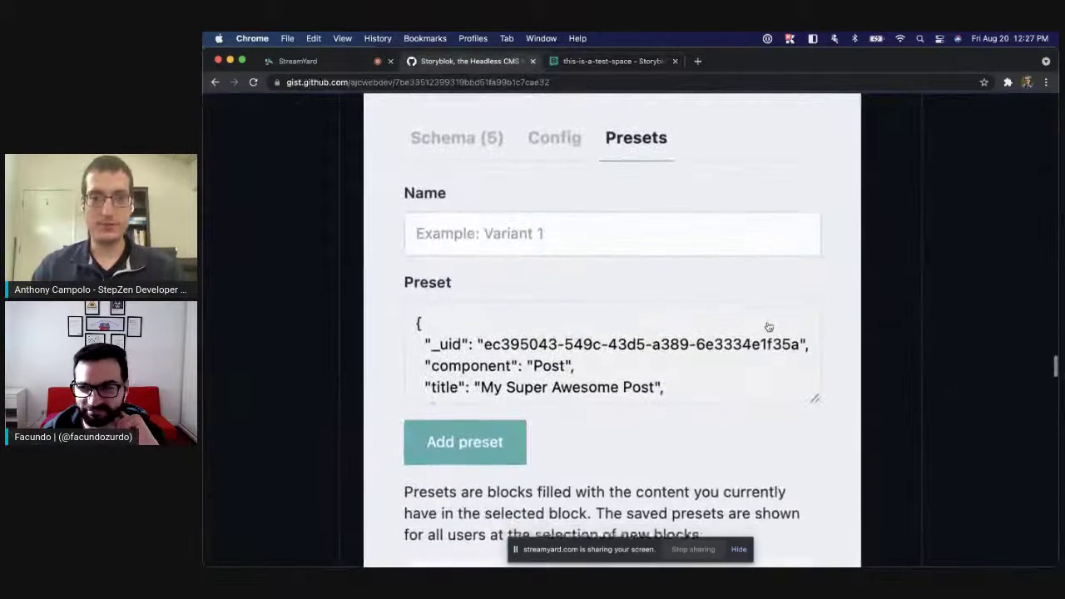
pyautogui.scroll(-8, 768, 325)
# - Return to the Storyblok entry and examine its expanded publication status details, then switch to StreamYard
pyautogui.hotkey('ctrl', 'Tab')
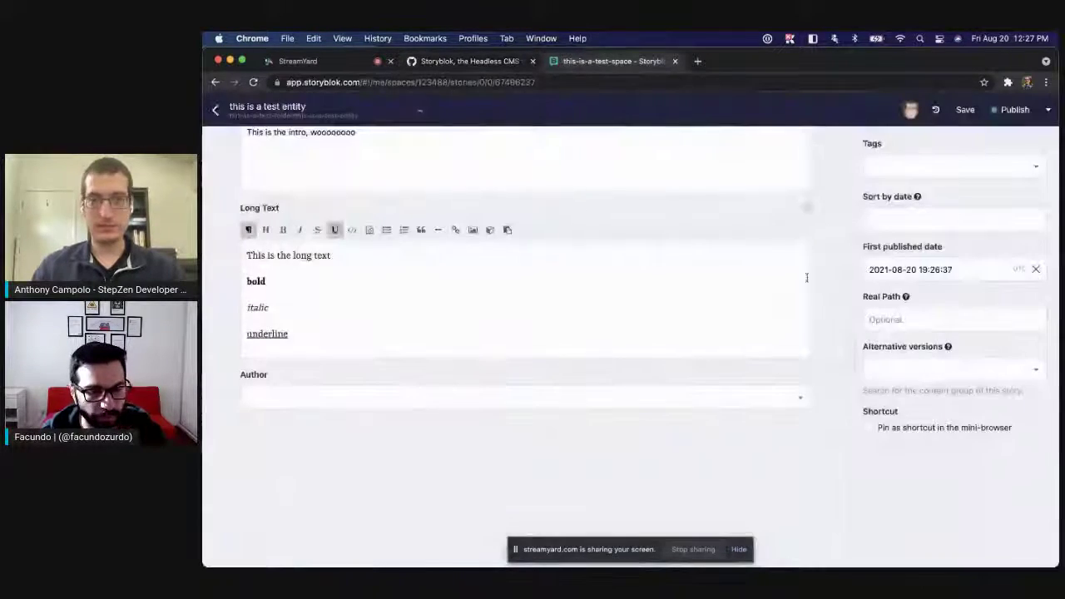
pyautogui.scroll(5, 894, 229)
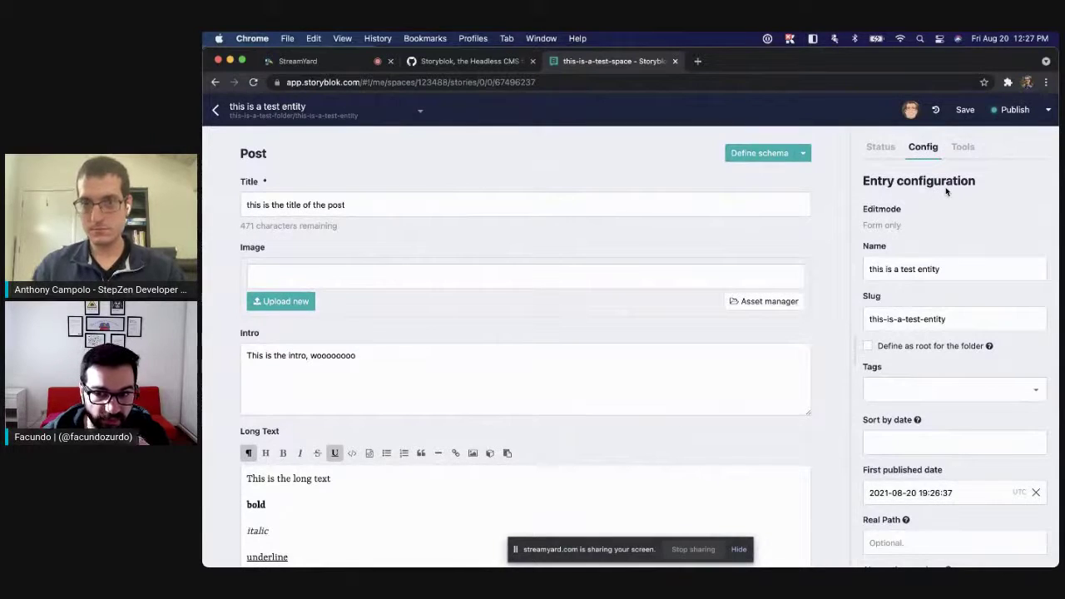
pyautogui.click(880, 147)
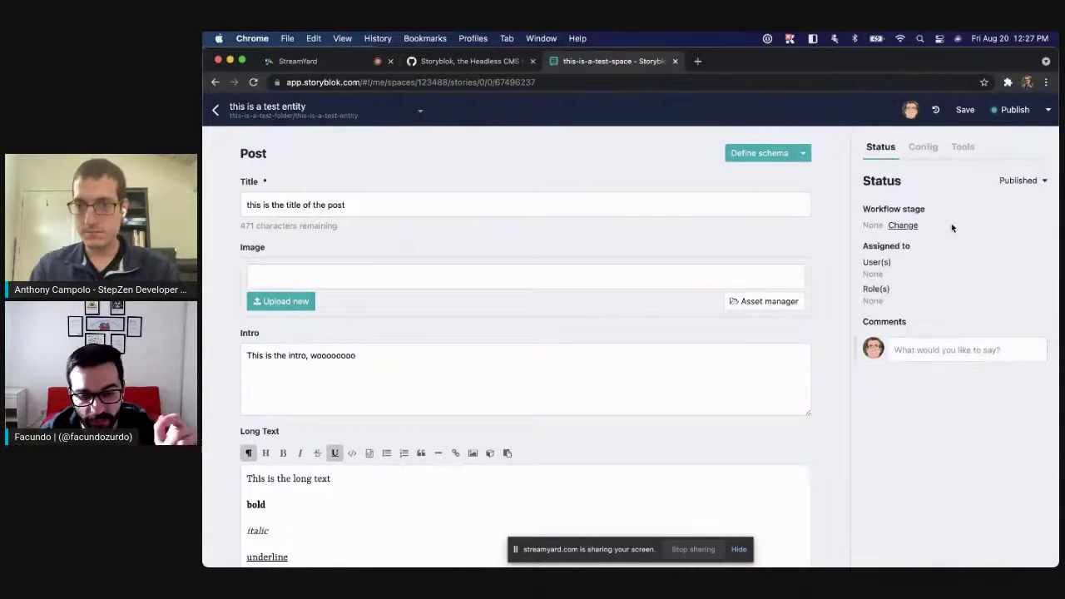
pyautogui.moveTo(1019, 179)
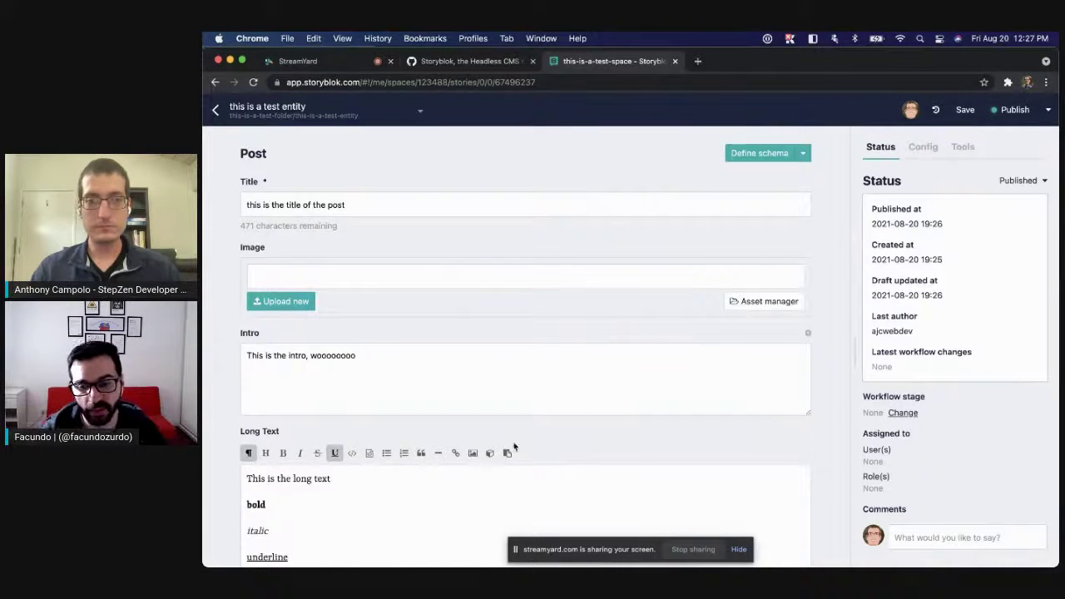
pyautogui.click(298, 61)
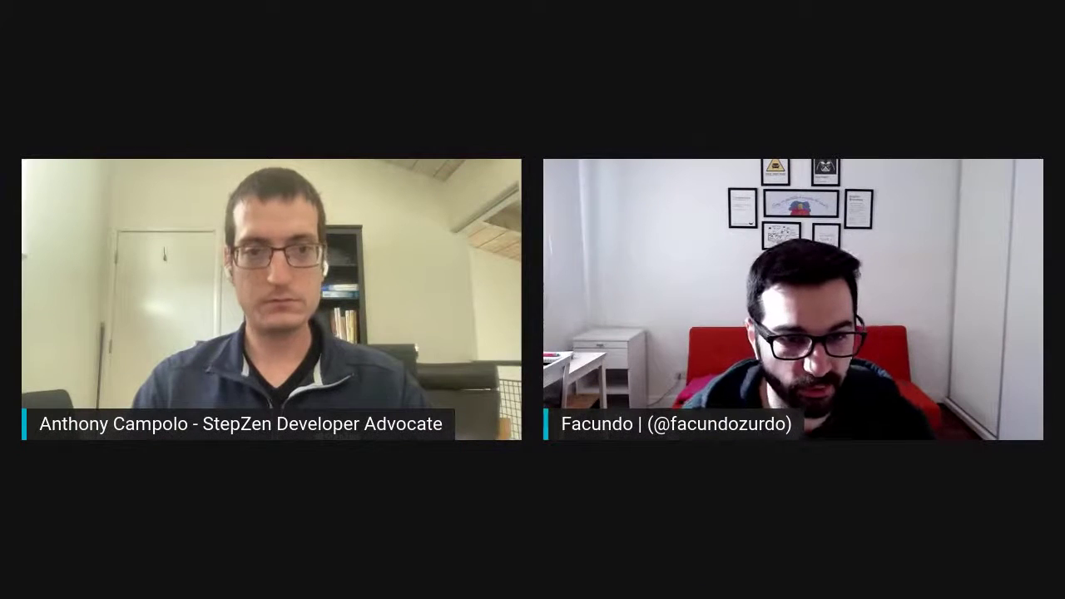